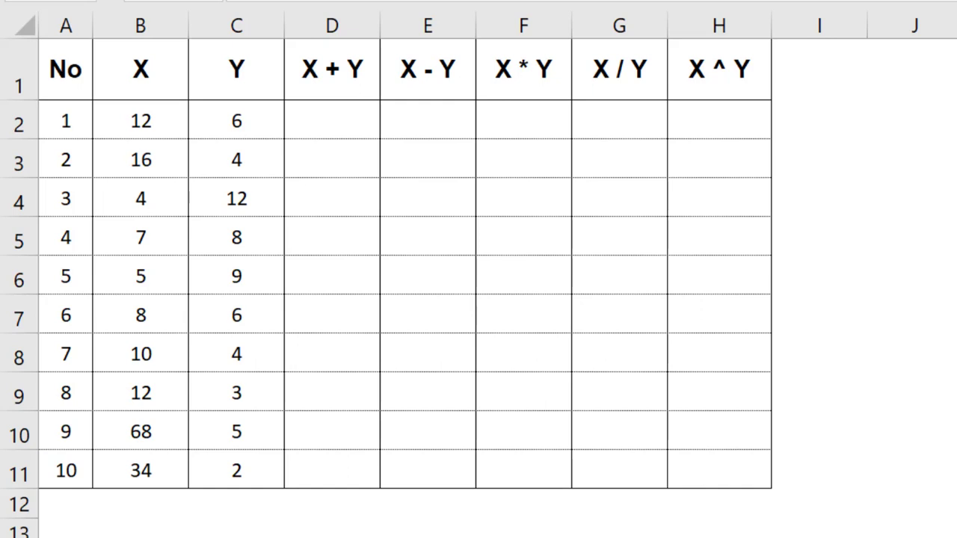
{"action": "left_click", "coordinate": [358, 114]}
{"action": "type", "text": "="}
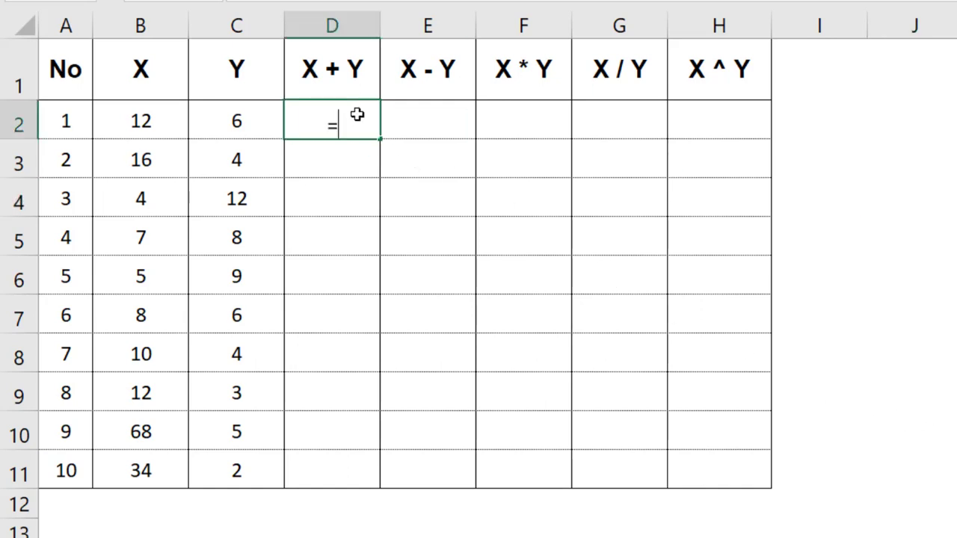
{"action": "key", "text": "BackSpace"}
{"action": "key", "text": "Return"}
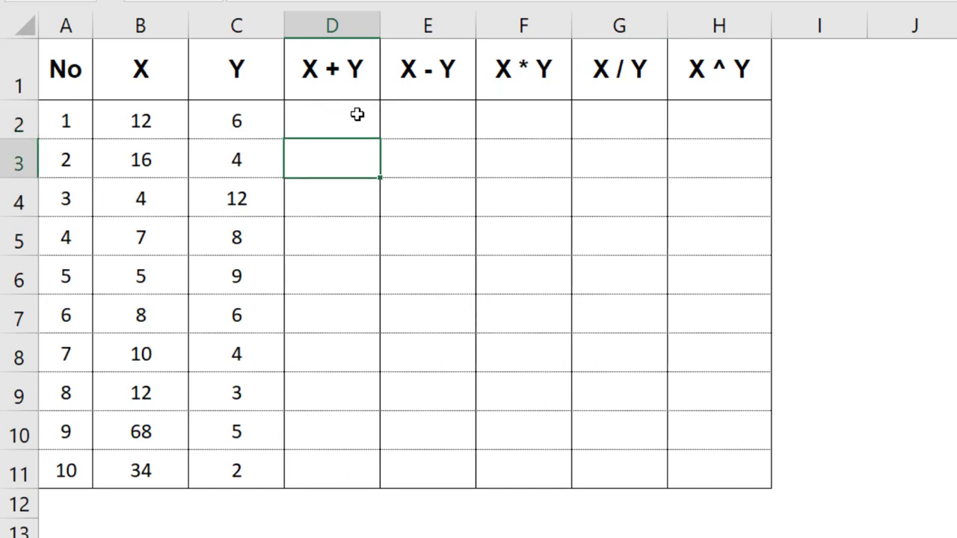
Enter the formula =B2+C2 in cell D2 to add X and Y for the first row
{"action": "left_click", "coordinate": [357, 113]}
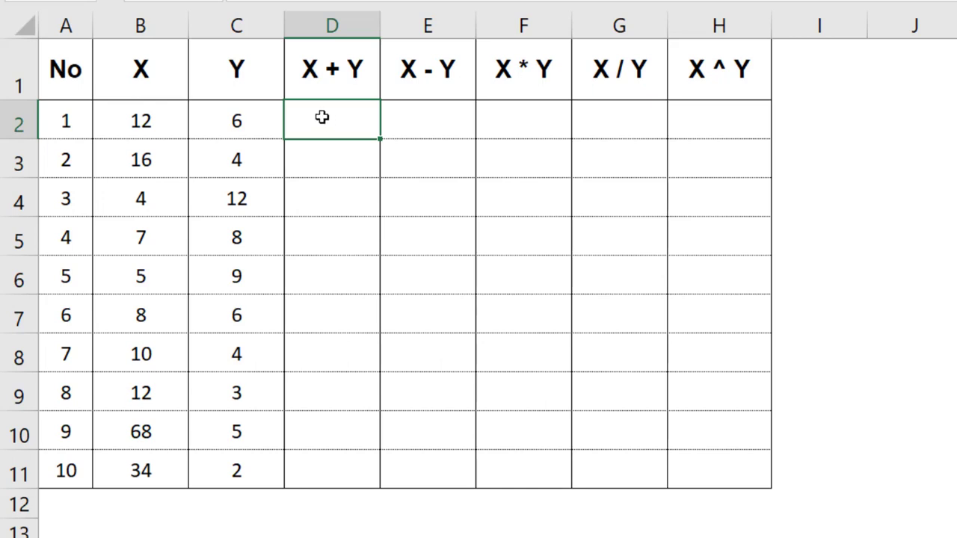
{"action": "type", "text": "="}
{"action": "left_click", "coordinate": [150, 125]}
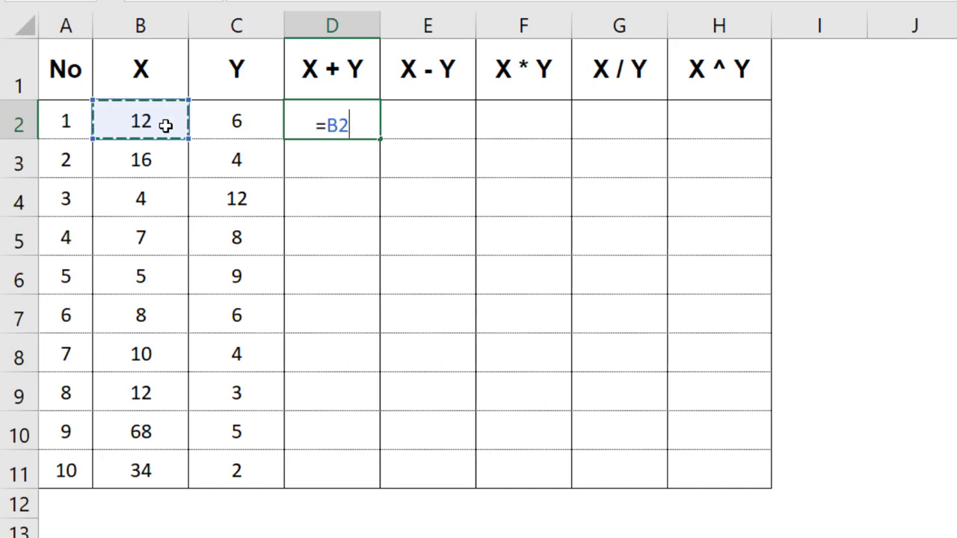
{"action": "type", "text": "+"}
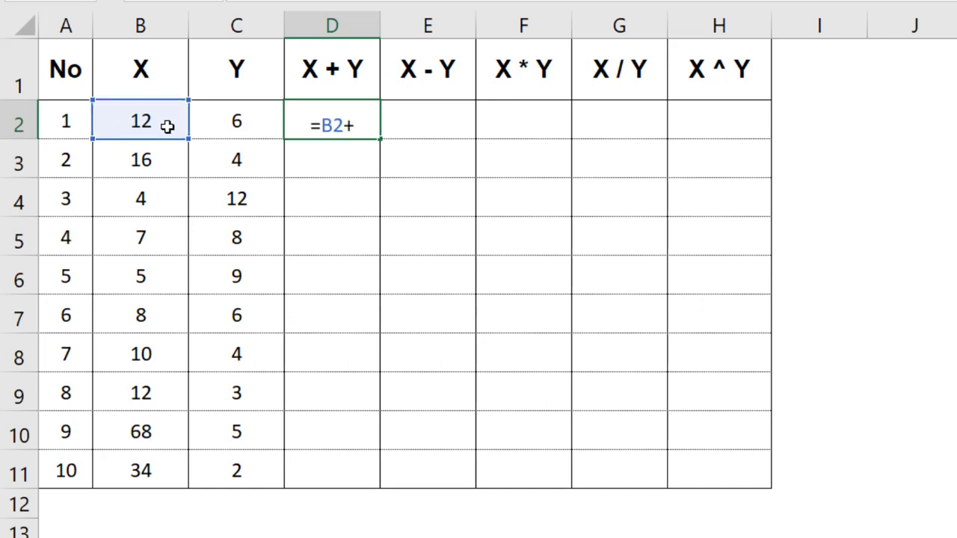
{"action": "left_click", "coordinate": [239, 121]}
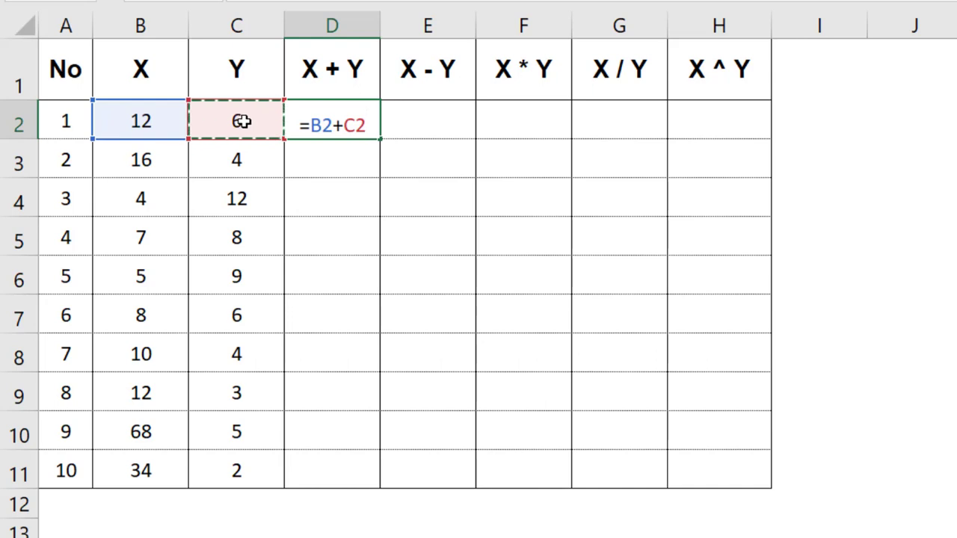
{"action": "key", "text": "Return"}
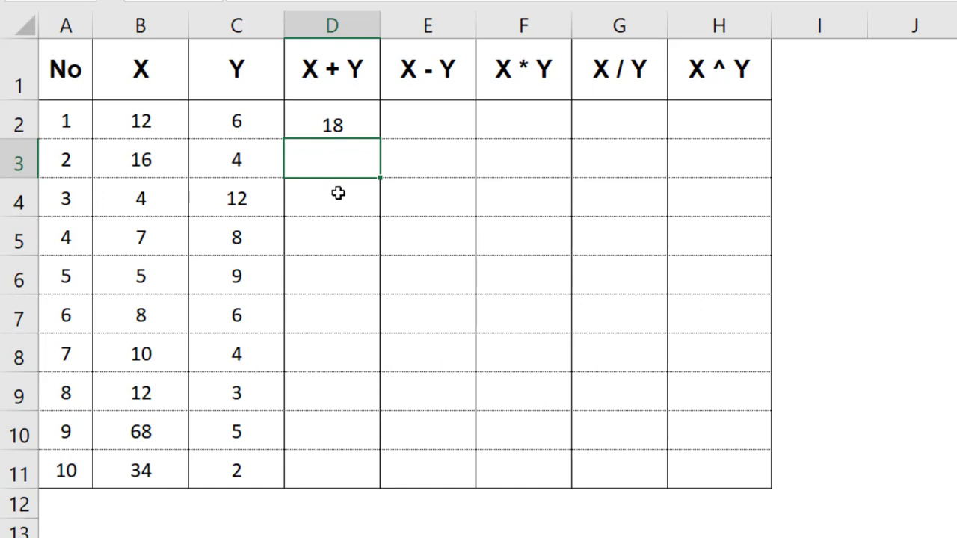
Change the first row's Y value in cell C2 to 7
{"action": "left_click", "coordinate": [347, 123]}
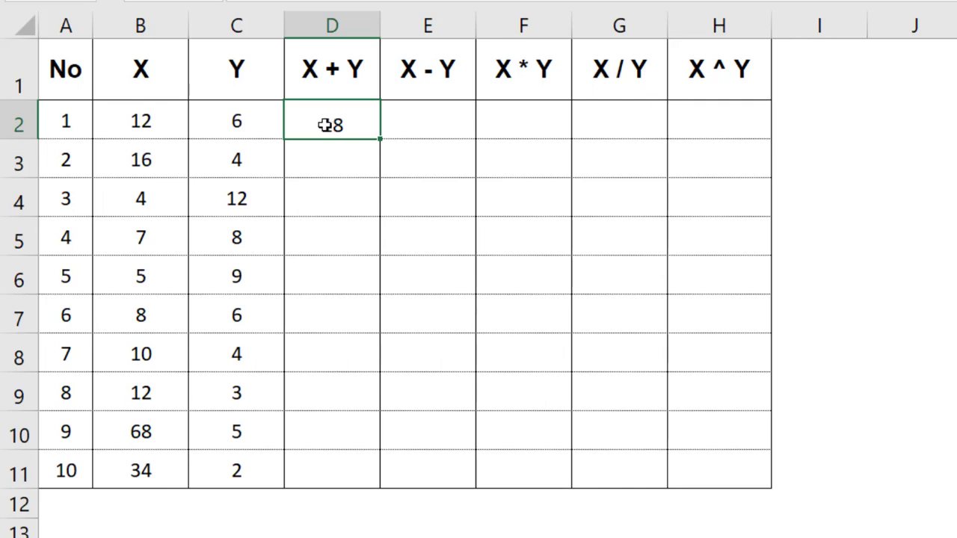
{"action": "left_click", "coordinate": [246, 121]}
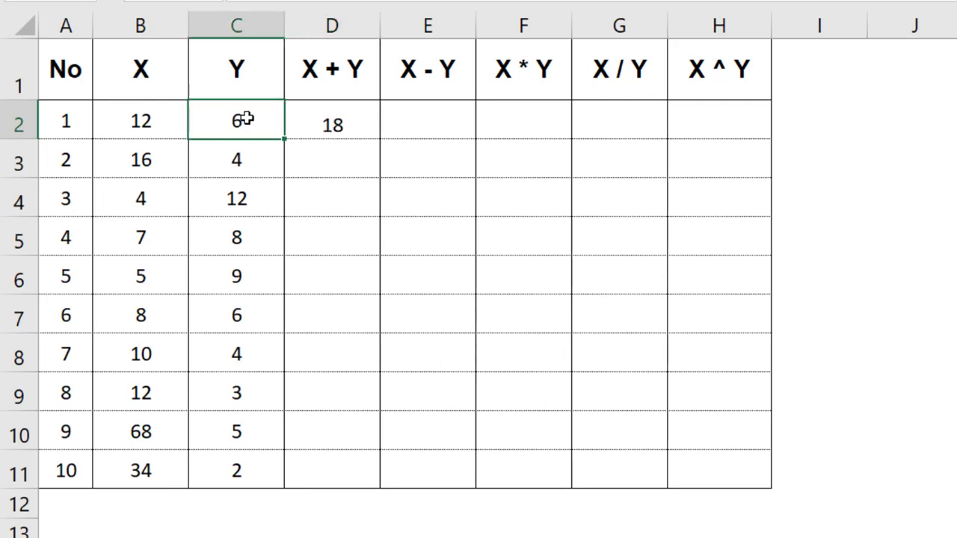
{"action": "type", "text": "7"}
{"action": "key", "text": "Return"}
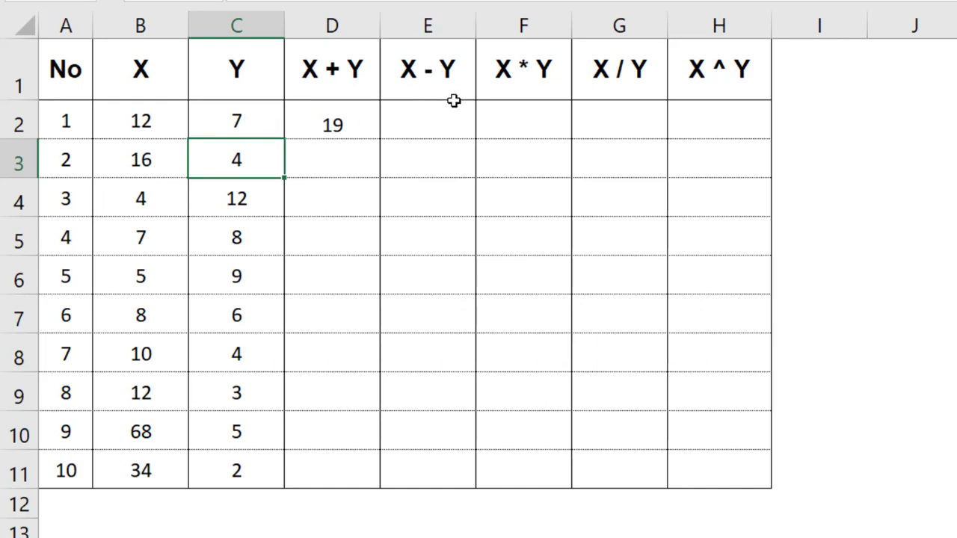
Fill the addition formula from D2 down through D11 in the X + Y column
{"action": "left_click", "coordinate": [356, 130]}
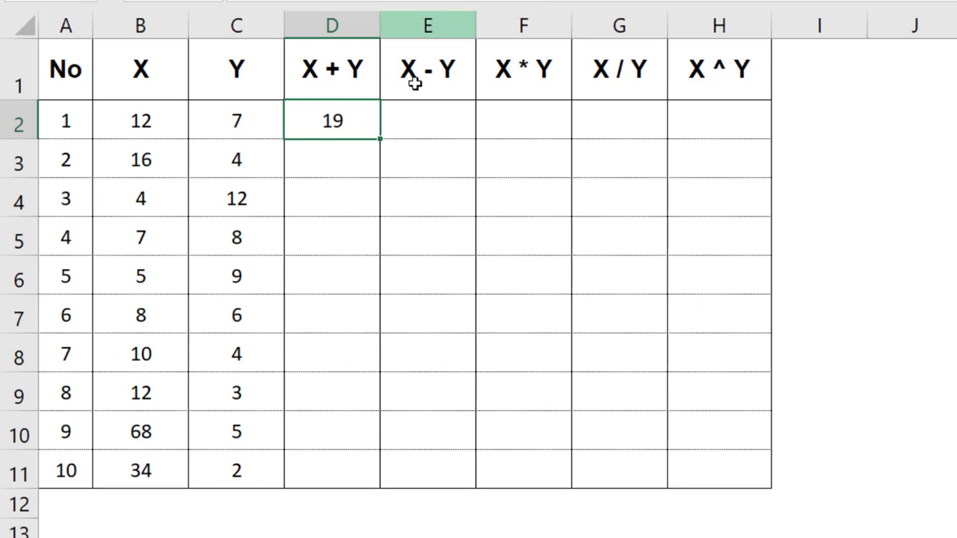
{"action": "left_click", "coordinate": [362, 160]}
{"action": "left_click", "coordinate": [369, 132]}
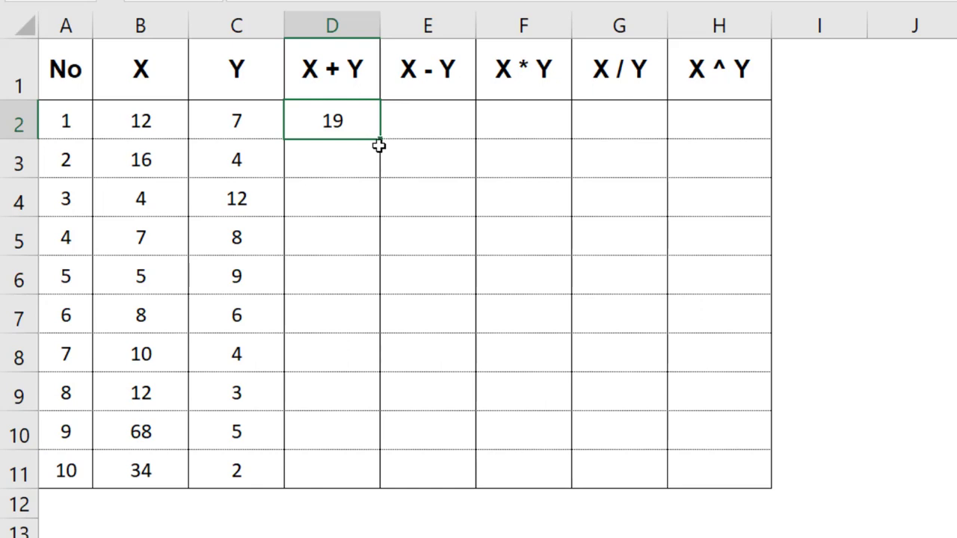
{"action": "left_click_drag", "start_coordinate": [378, 143], "coordinate": [346, 470]}
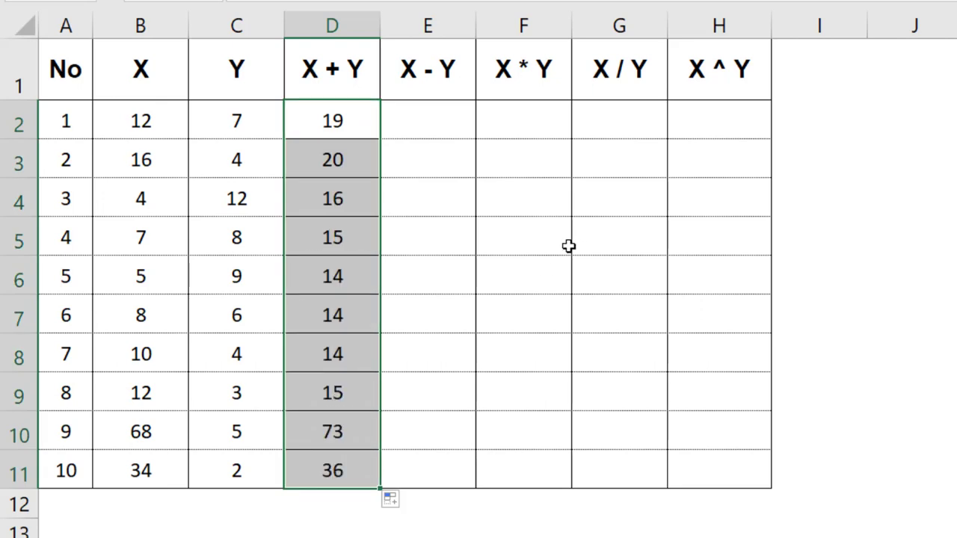
{"action": "left_click", "coordinate": [738, 201]}
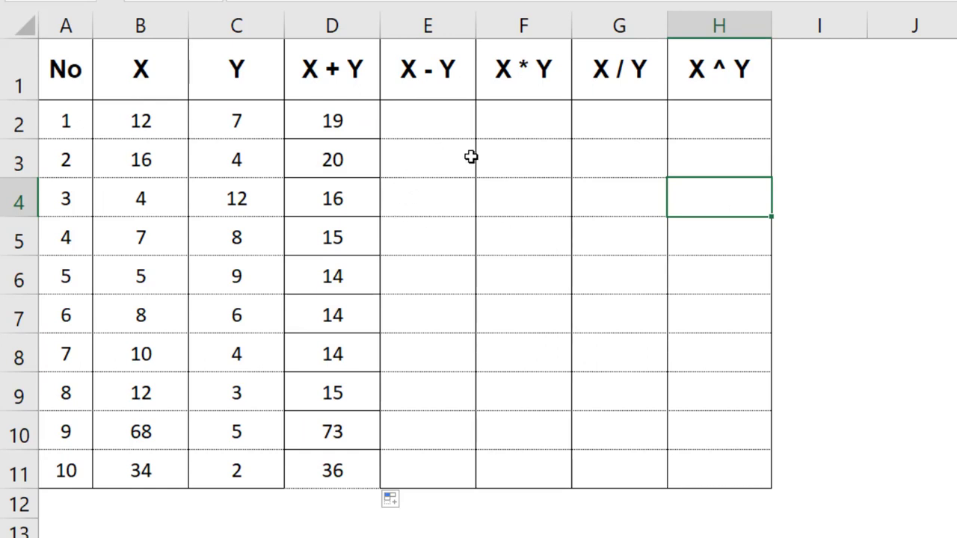
Enter the formula =B2-C2 in cell E2 to subtract Y from X for the first row
{"action": "left_click", "coordinate": [429, 136]}
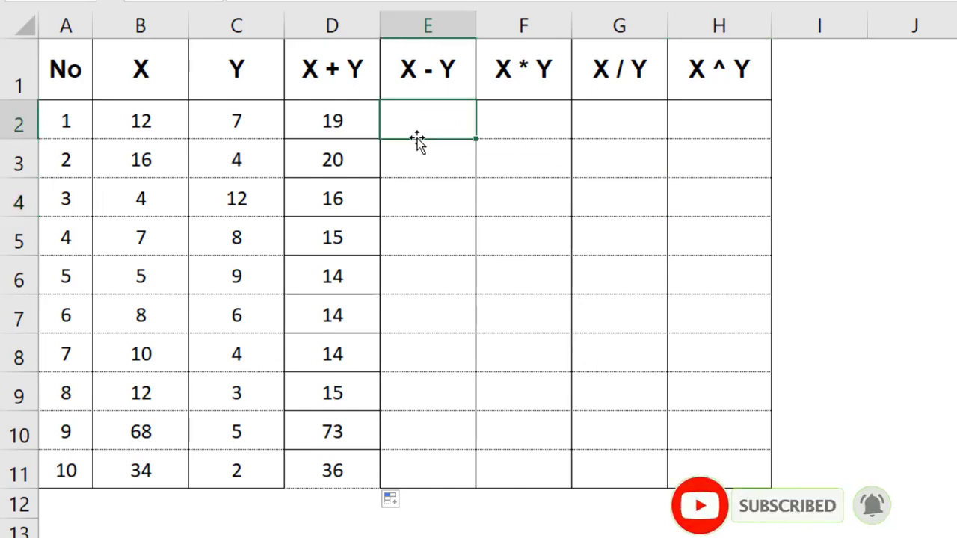
{"action": "type", "text": "="}
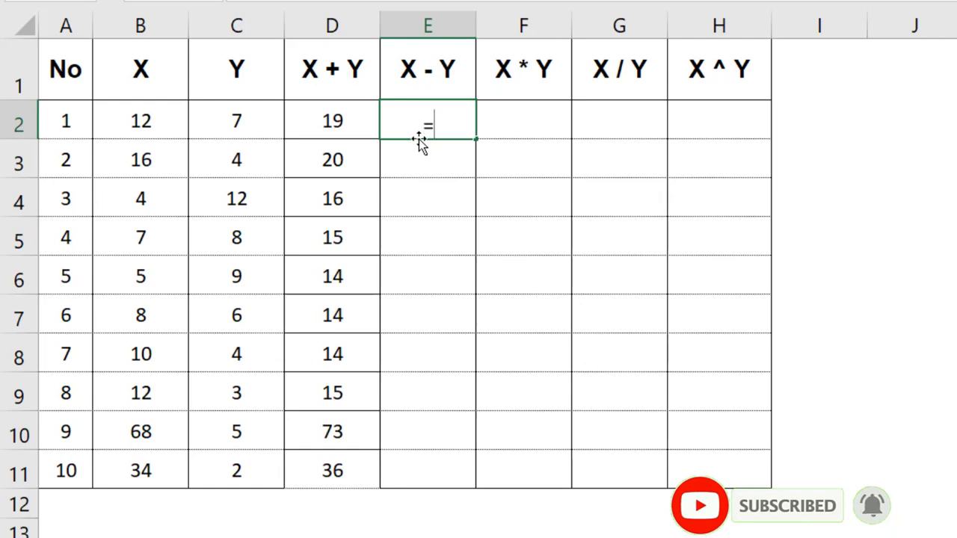
{"action": "left_click", "coordinate": [151, 127]}
{"action": "type", "text": "-"}
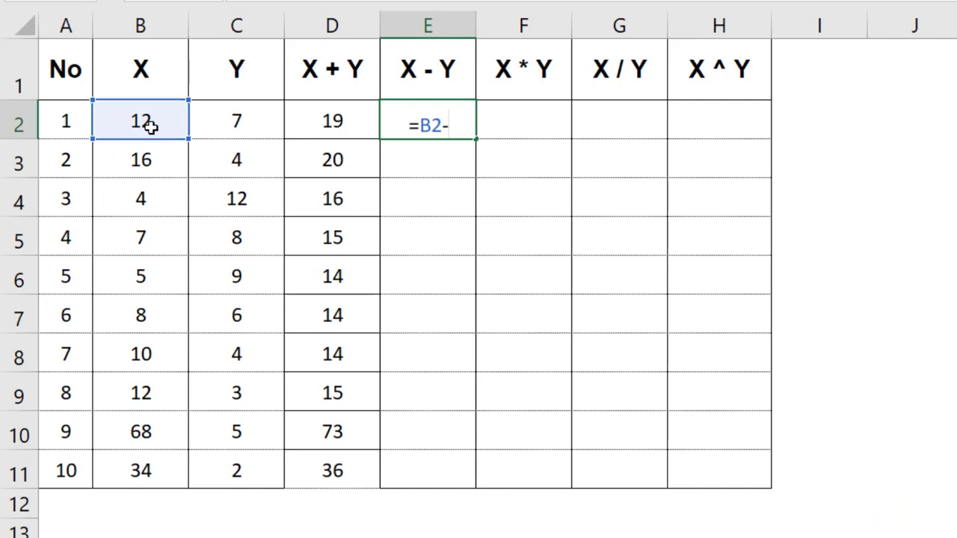
{"action": "left_click", "coordinate": [240, 118]}
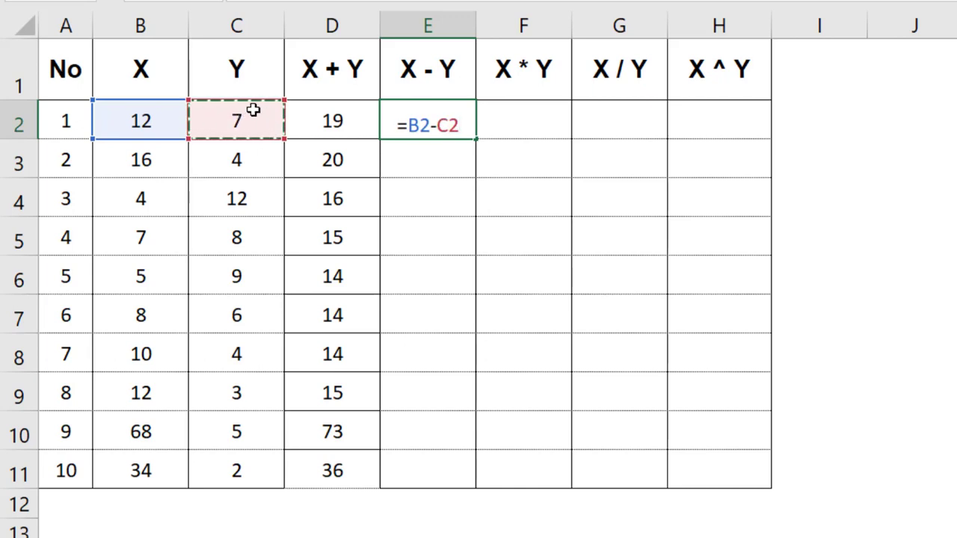
{"action": "key", "text": "Return"}
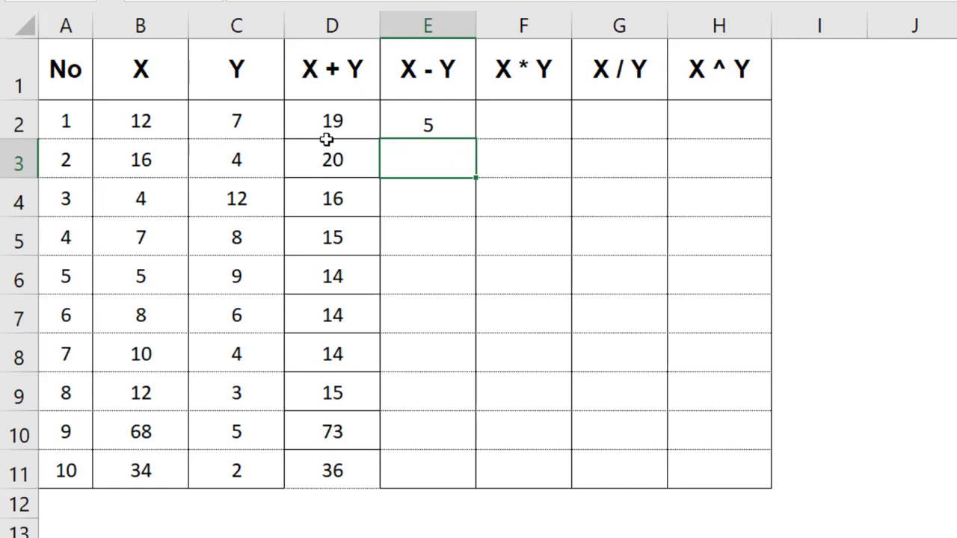
Change the first row's X value in cell B2 to 13
{"action": "left_click", "coordinate": [412, 125]}
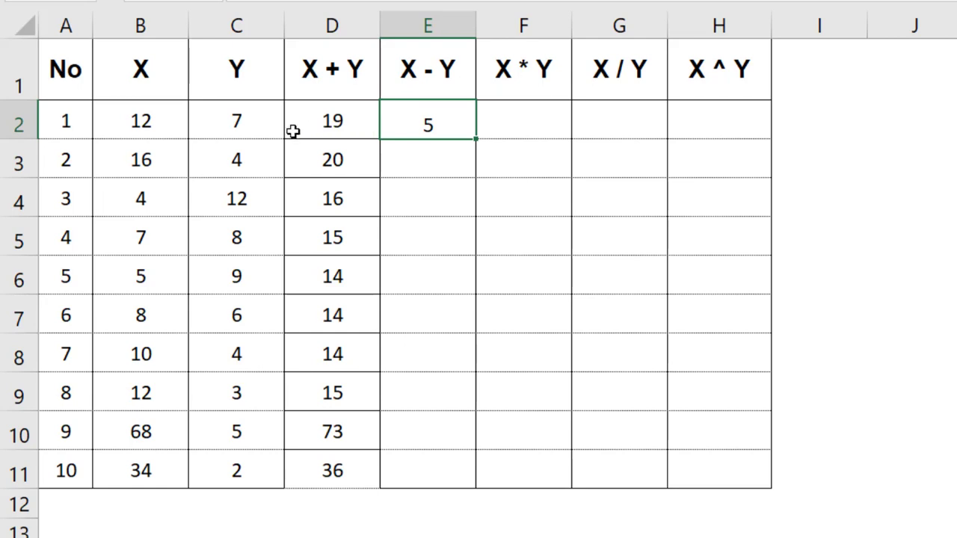
{"action": "left_click", "coordinate": [161, 126]}
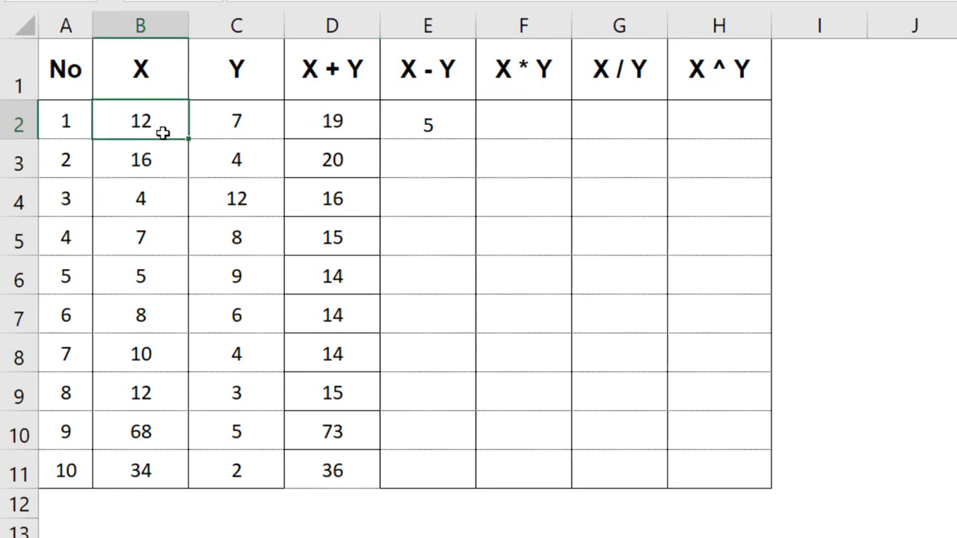
{"action": "type", "text": "13"}
{"action": "key", "text": "Return"}
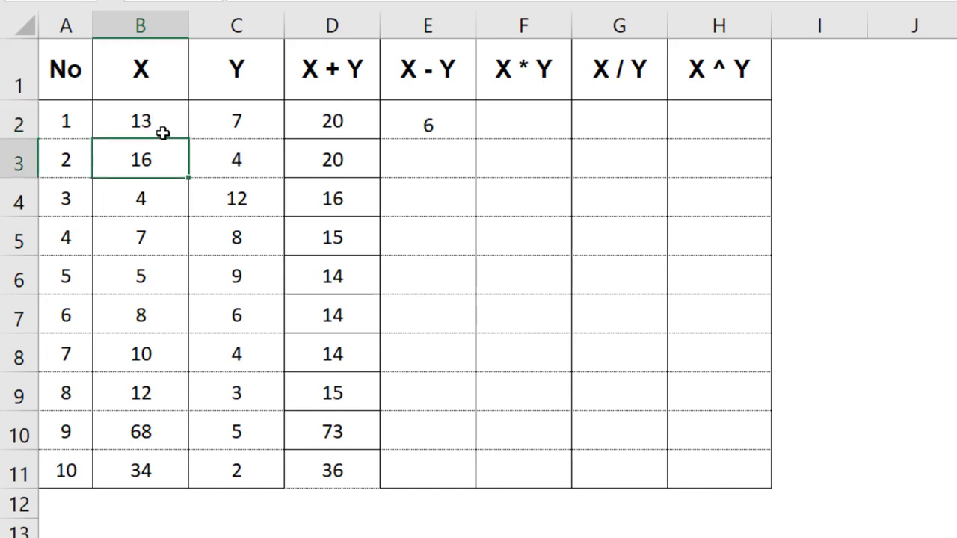
Fill the subtraction formula from E2 down through E11 in the X - Y column
{"action": "left_click", "coordinate": [427, 125]}
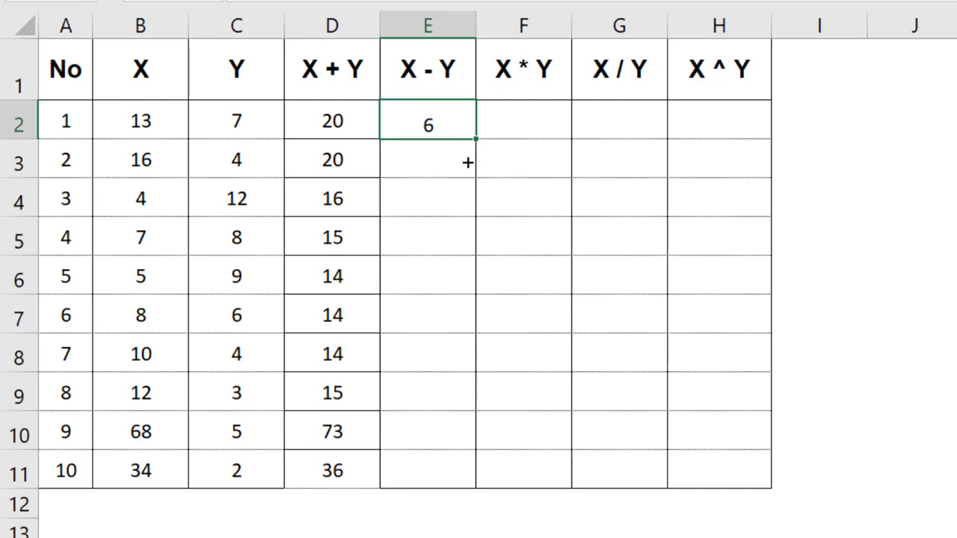
{"action": "left_click_drag", "start_coordinate": [467, 162], "coordinate": [451, 474]}
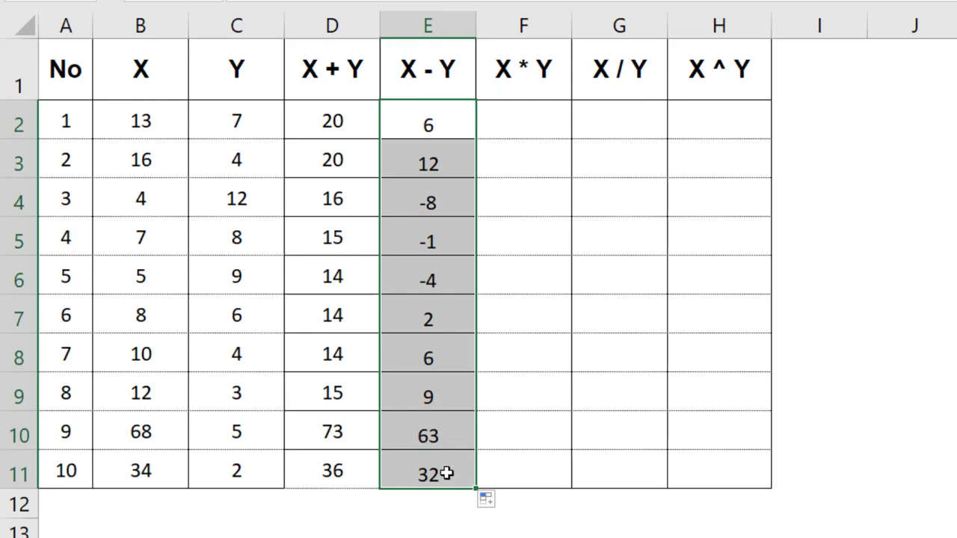
{"action": "left_click", "coordinate": [453, 213]}
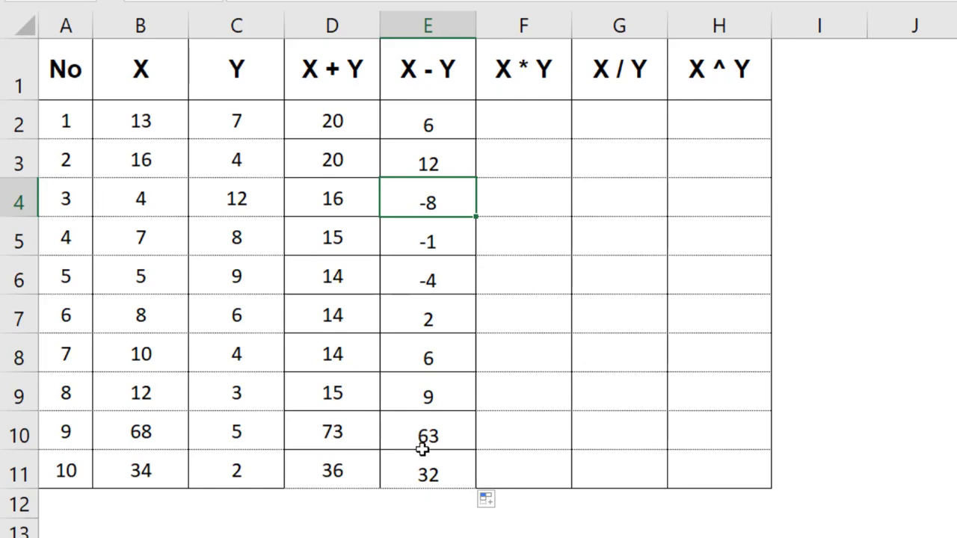
Enter the formula =B2*C2 in cell F2 to multiply X by Y for the first row
{"action": "left_click", "coordinate": [548, 119]}
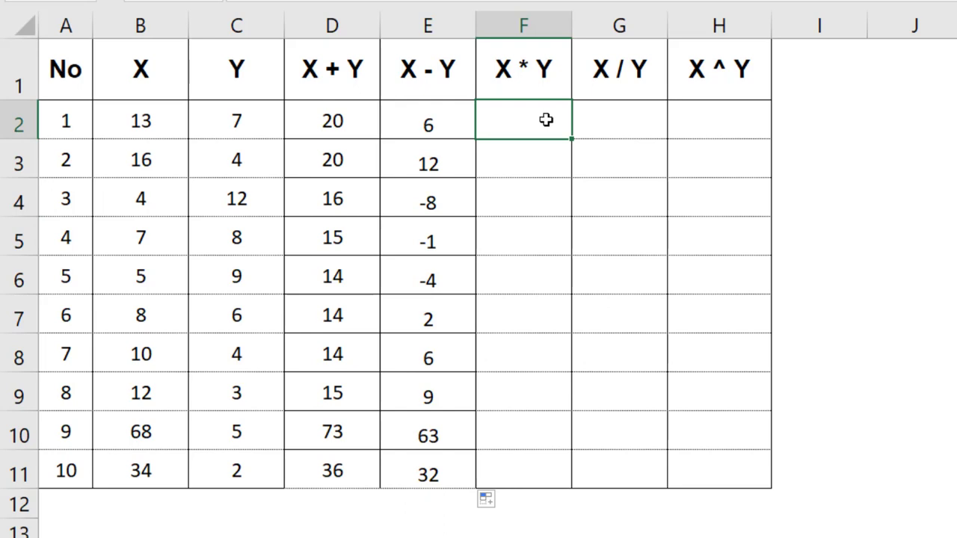
{"action": "type", "text": "="}
{"action": "left_click", "coordinate": [171, 128]}
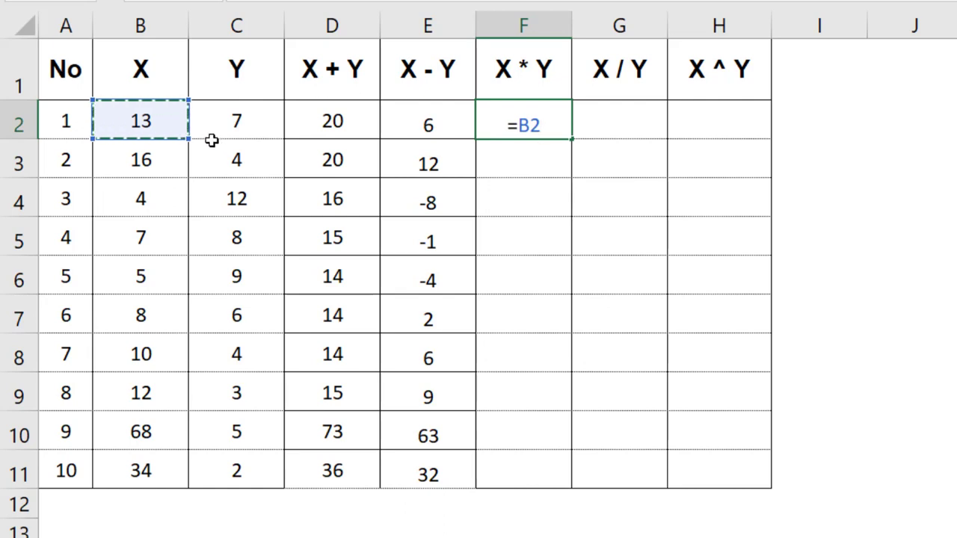
{"action": "type", "text": "*"}
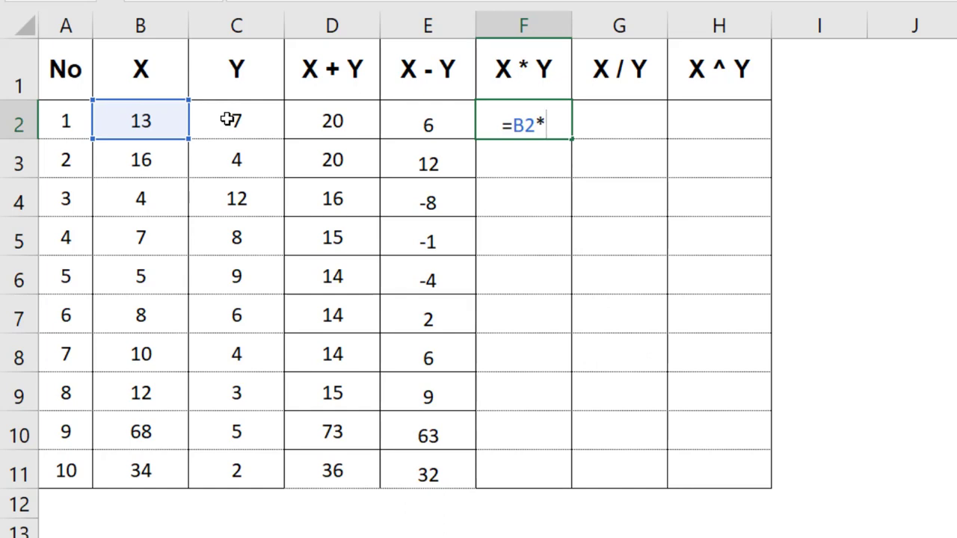
{"action": "left_click", "coordinate": [226, 120]}
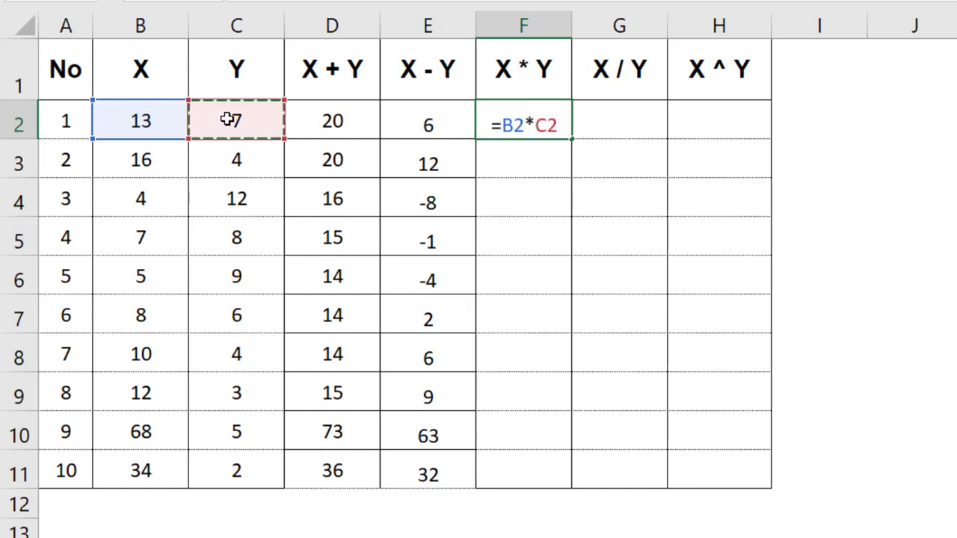
{"action": "key", "text": "Return"}
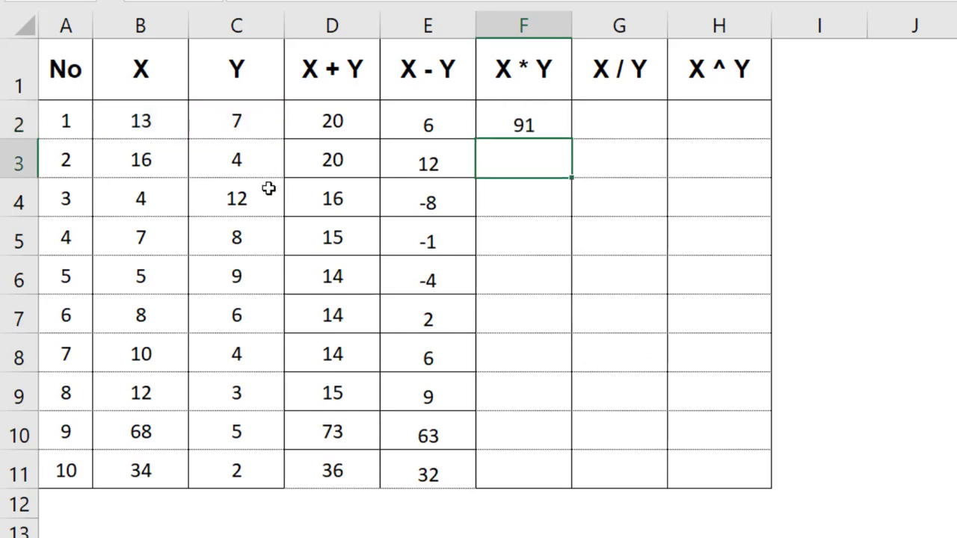
Fill the multiplication formula from F2 down through F11 in the X * Y column
{"action": "left_click", "coordinate": [554, 104]}
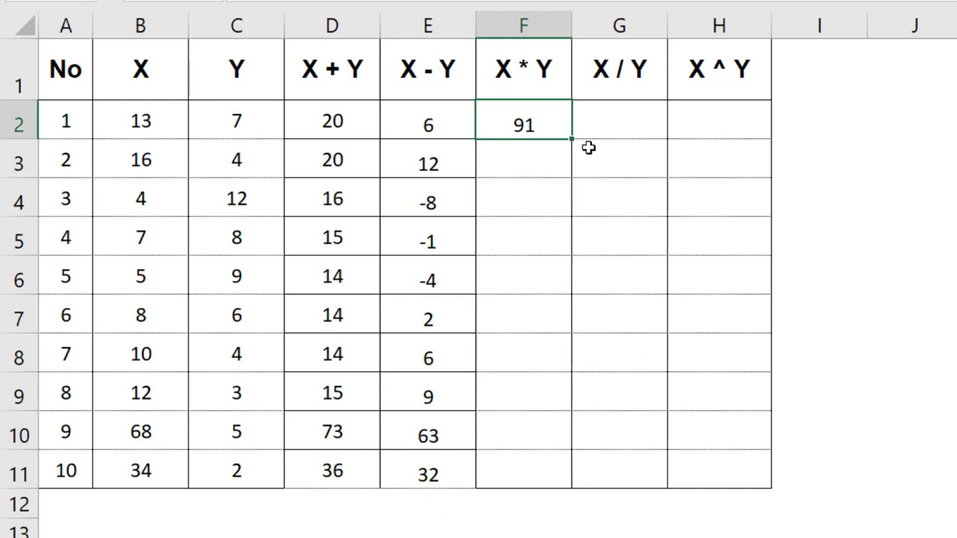
{"action": "left_click_drag", "start_coordinate": [574, 138], "coordinate": [537, 483]}
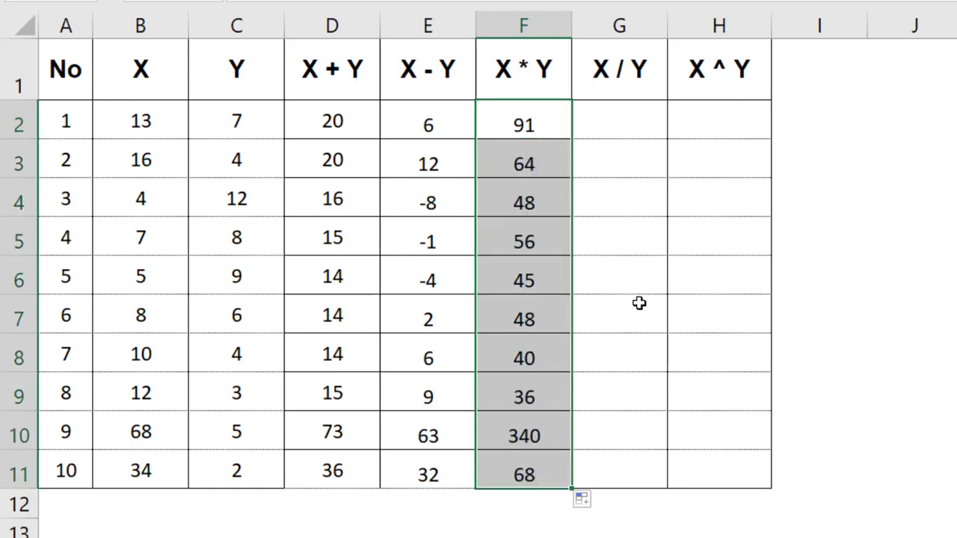
{"action": "left_click", "coordinate": [641, 301]}
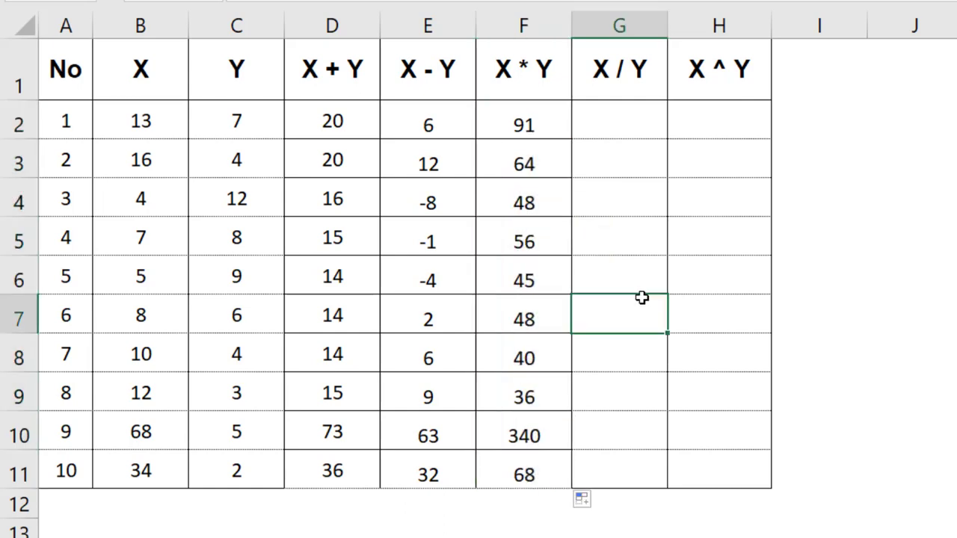
Enter the formula =B2/C2 in cell G2 to divide X by Y for the first row
{"action": "left_click", "coordinate": [633, 118]}
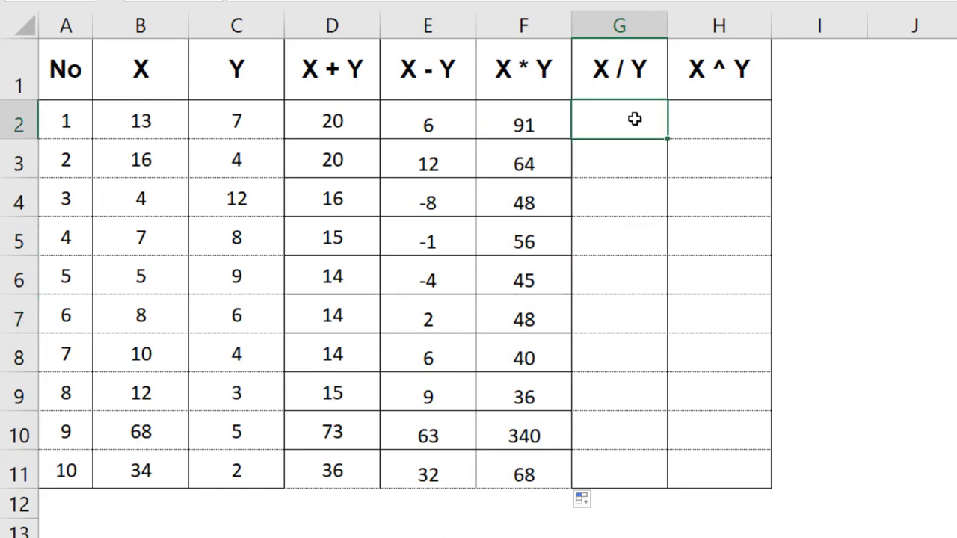
{"action": "type", "text": "="}
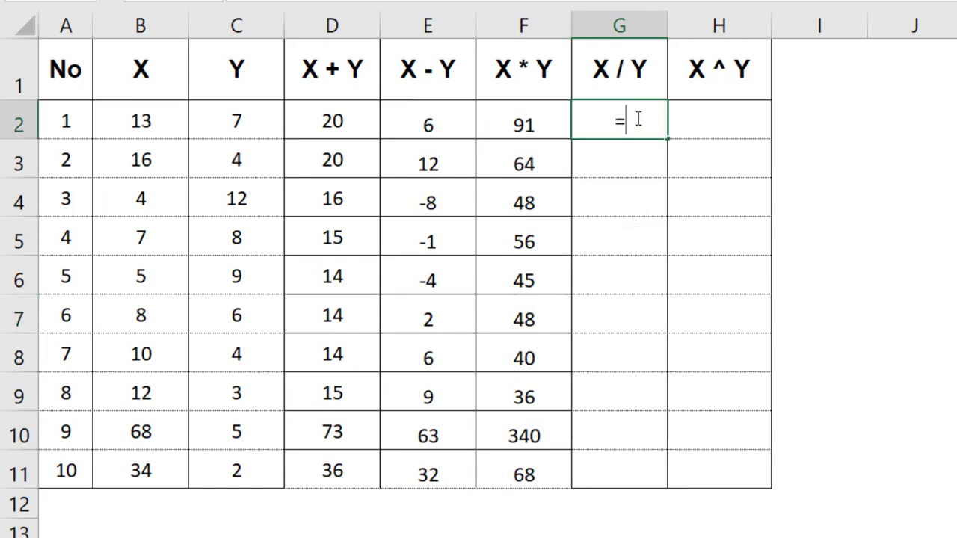
{"action": "left_click", "coordinate": [163, 117]}
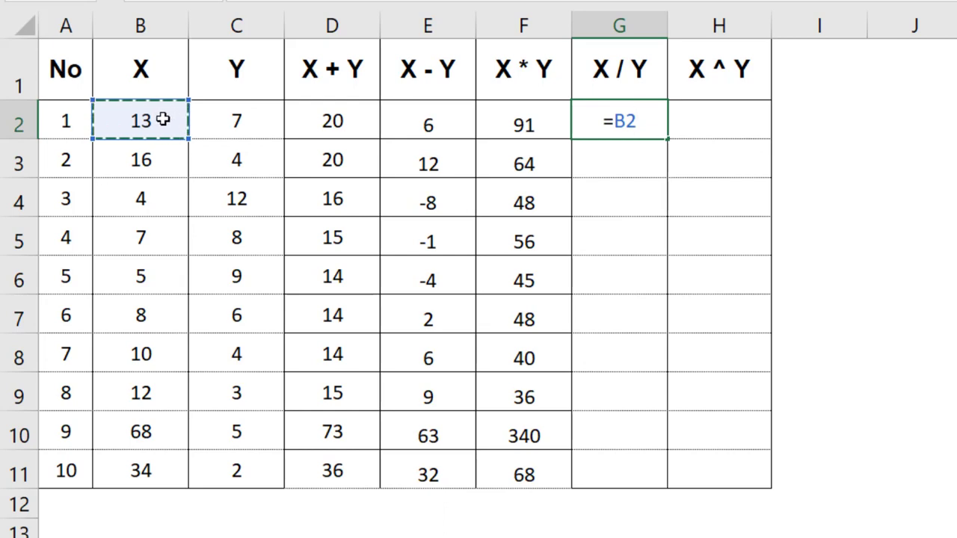
{"action": "type", "text": "/"}
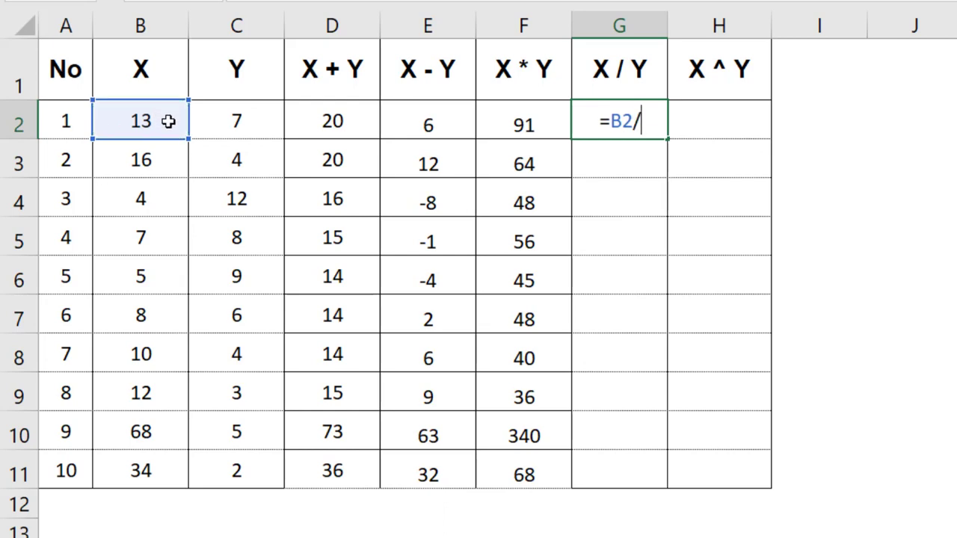
{"action": "left_click", "coordinate": [243, 136]}
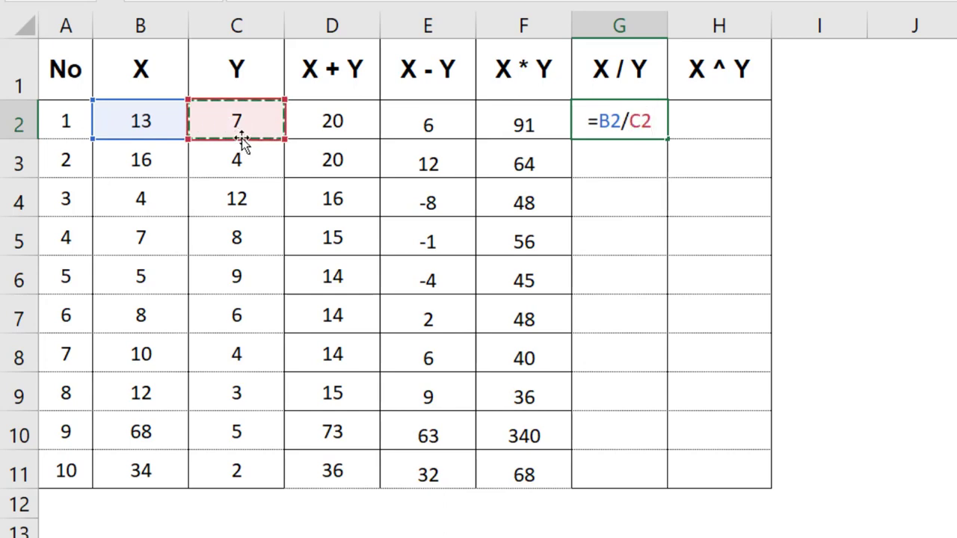
{"action": "key", "text": "Return"}
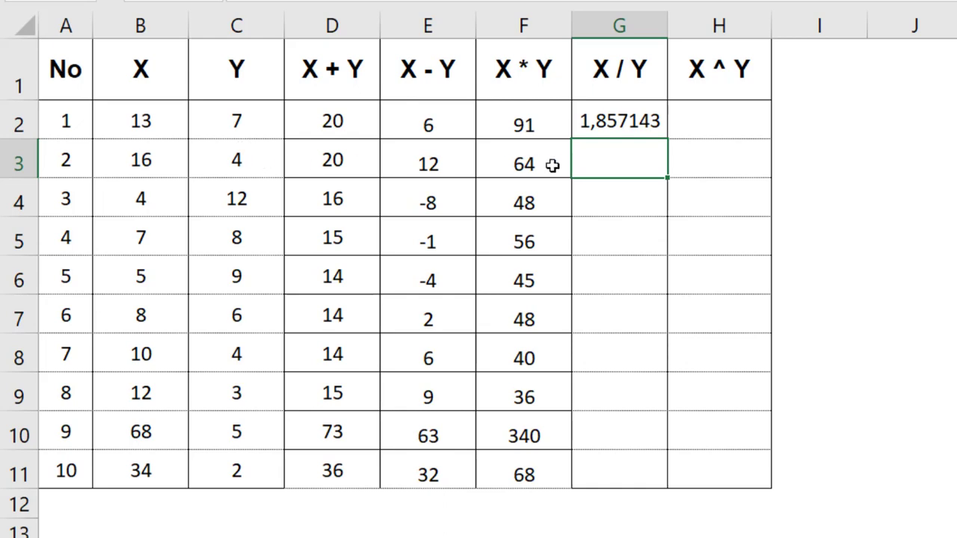
Fill the division formula from G2 down through G11 in the X / Y column
{"action": "left_click", "coordinate": [642, 120]}
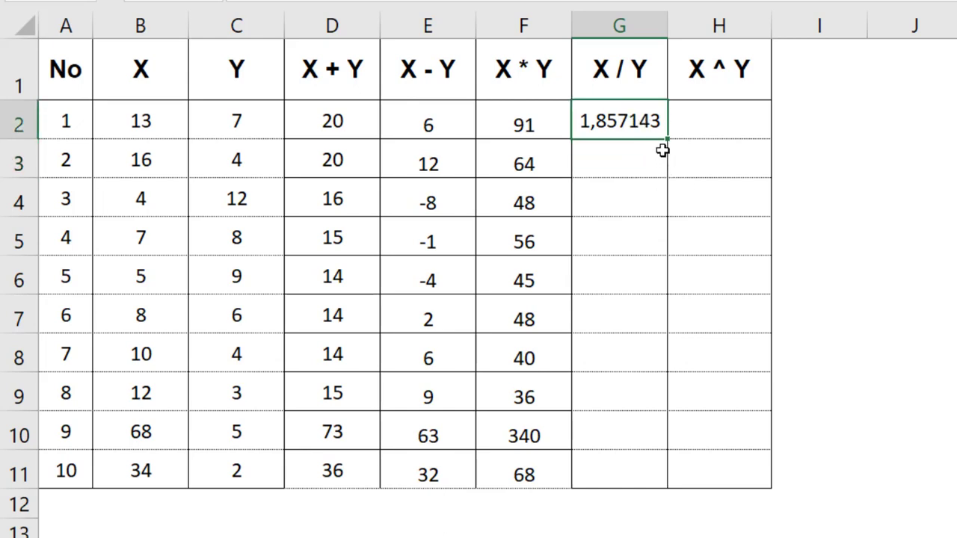
{"action": "left_click_drag", "start_coordinate": [665, 134], "coordinate": [656, 489]}
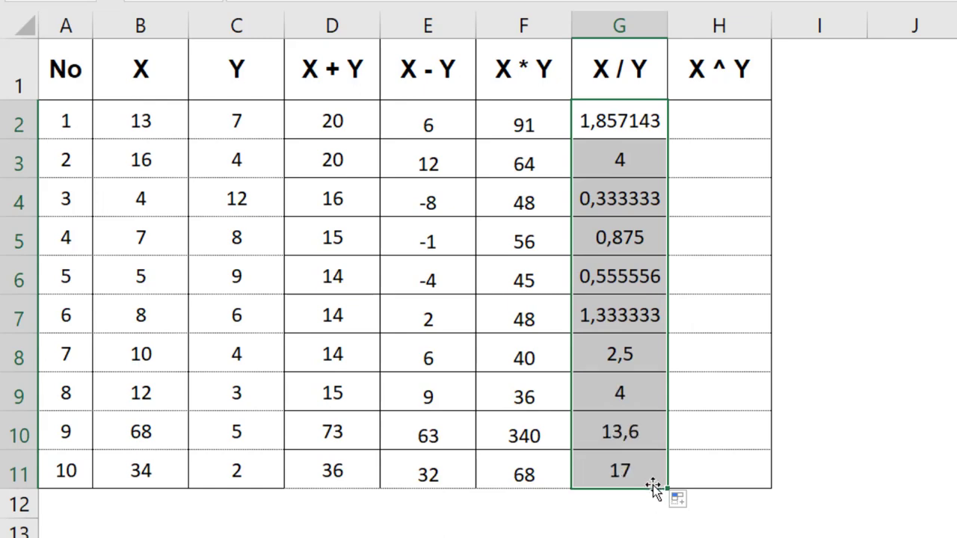
{"action": "left_click", "coordinate": [769, 356]}
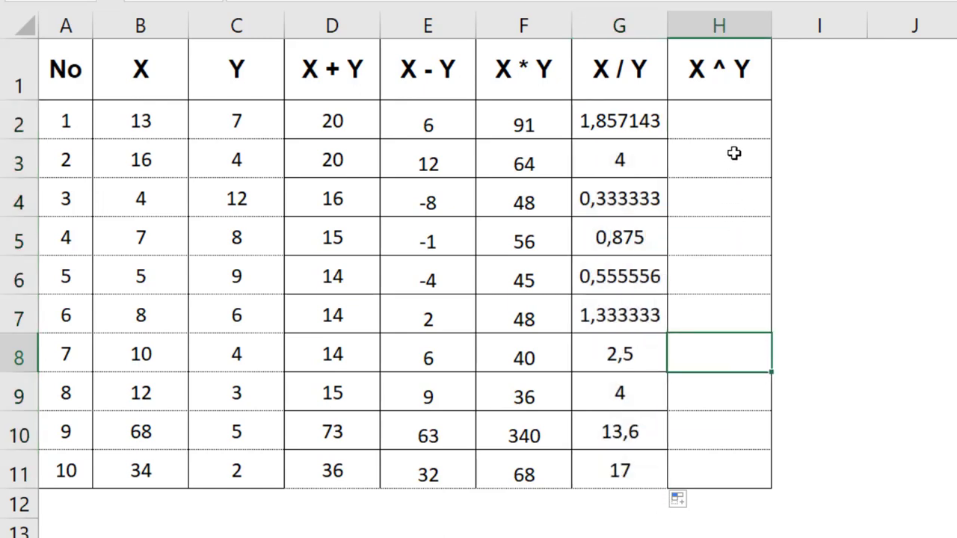
Enter the formula =B2^C2 in cell H2 to raise X to the power of Y for the first row
{"action": "left_click", "coordinate": [731, 119]}
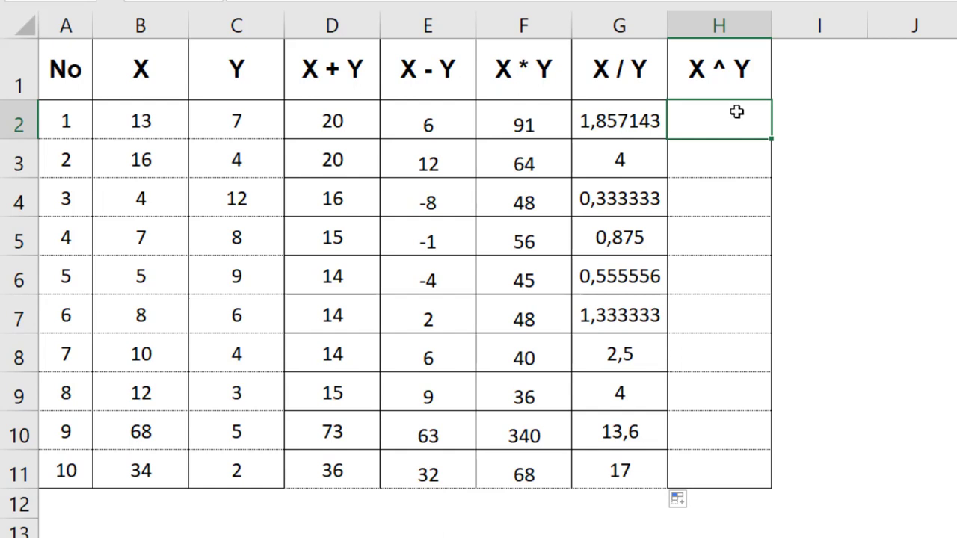
{"action": "type", "text": "="}
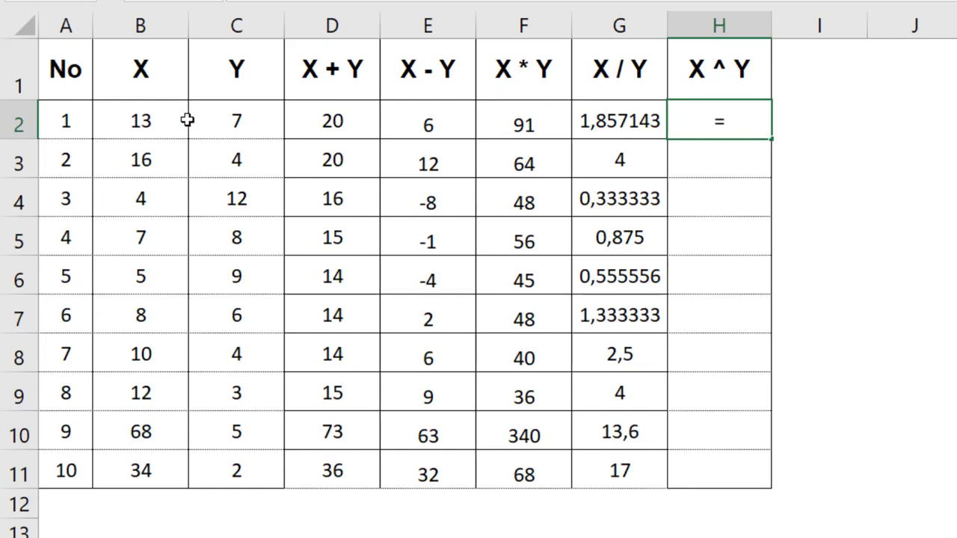
{"action": "left_click", "coordinate": [157, 122]}
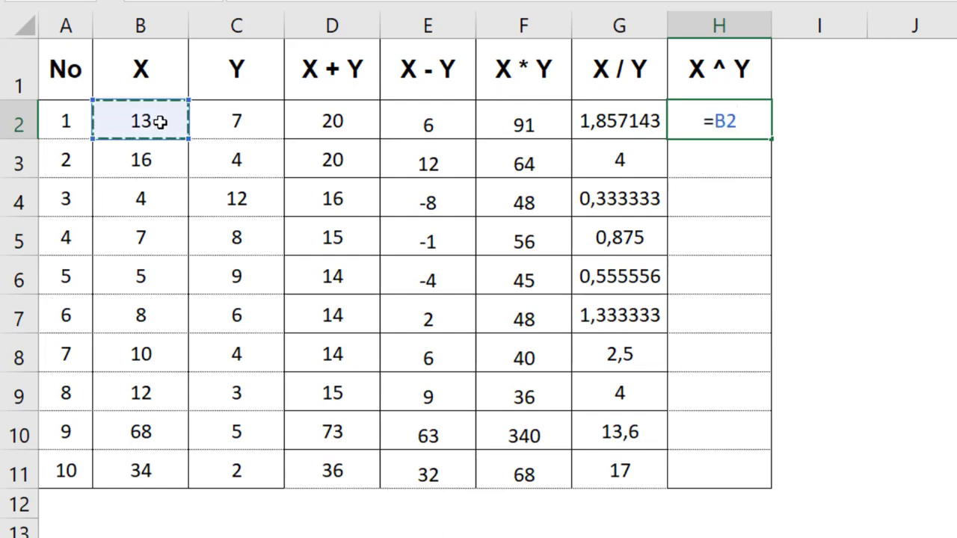
{"action": "type", "text": "^"}
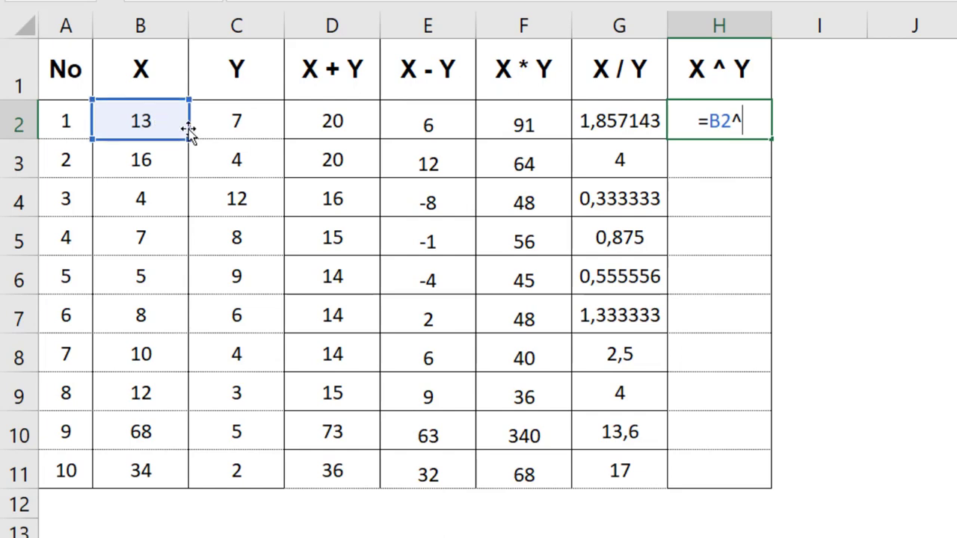
{"action": "left_click", "coordinate": [239, 124]}
{"action": "key", "text": "Return"}
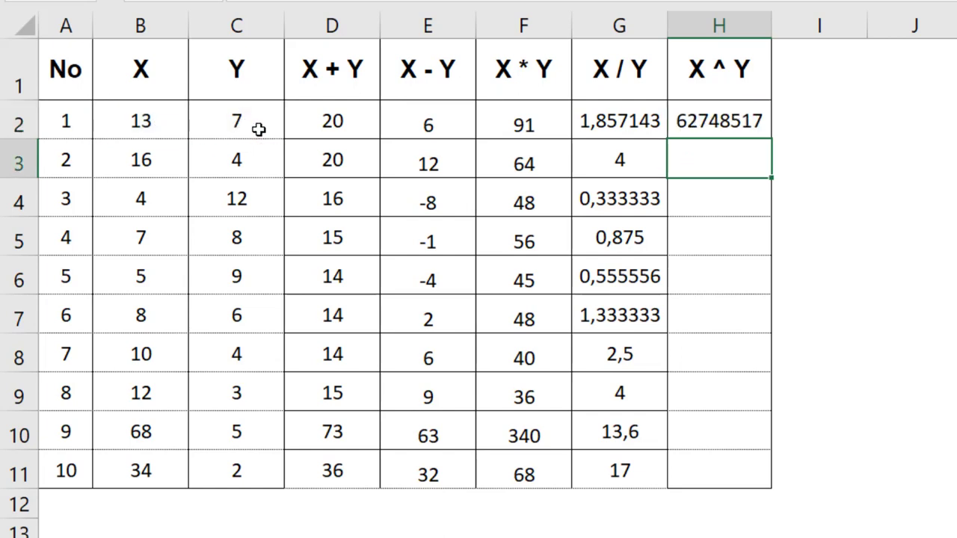
Widen column H to fit its numbers and fill the exponentiation formula from H2 down through H11
{"action": "left_click", "coordinate": [685, 122]}
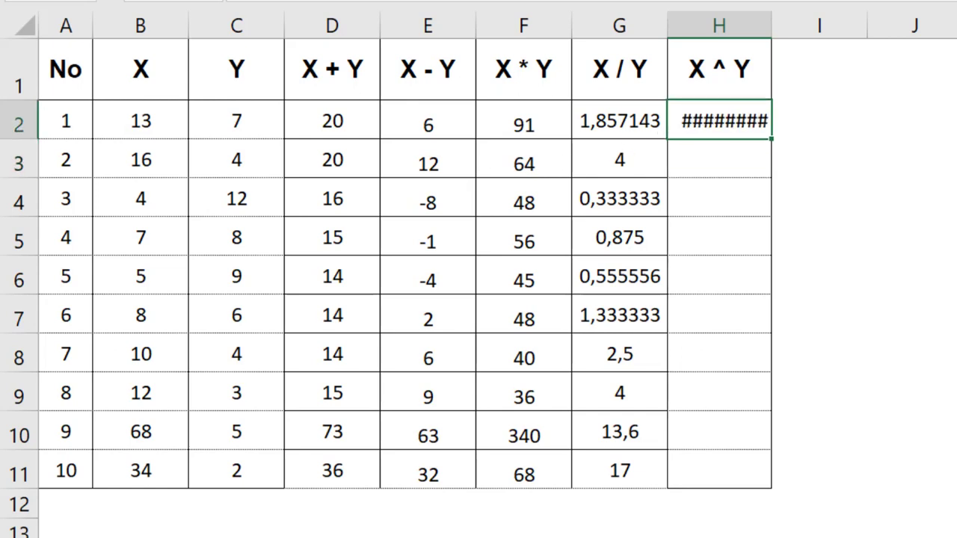
{"action": "left_click_drag", "start_coordinate": [773, 23], "coordinate": [865, 32]}
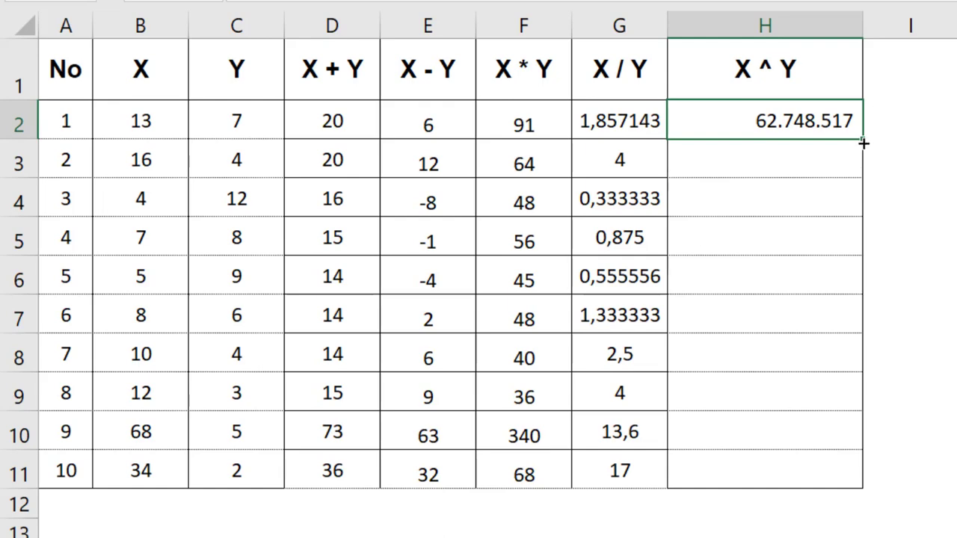
{"action": "left_click_drag", "start_coordinate": [862, 141], "coordinate": [860, 489]}
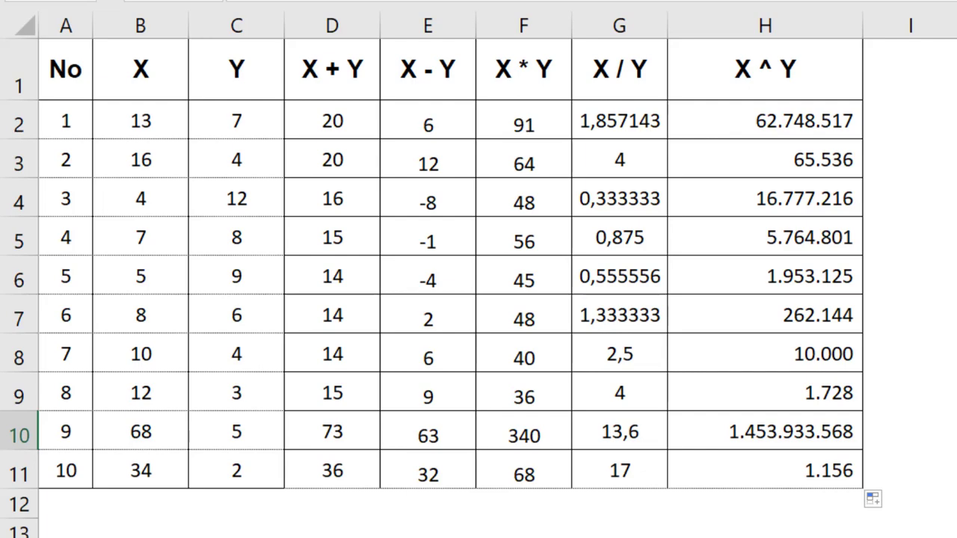
On a blank worksheet, widen column C and enter the formula =3+3-1 in cell C17
{"action": "left_click", "coordinate": [66, 276]}
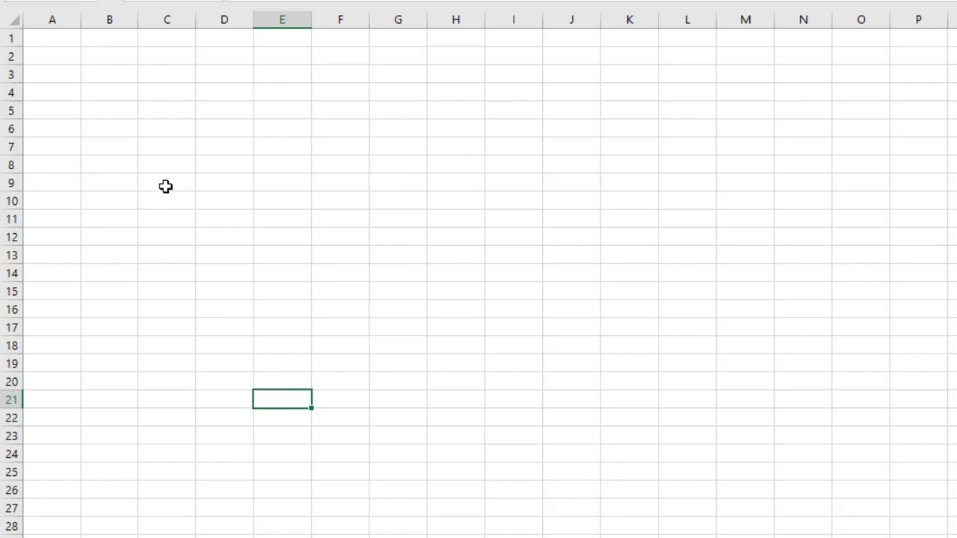
{"action": "left_click_drag", "start_coordinate": [197, 23], "coordinate": [262, 25]}
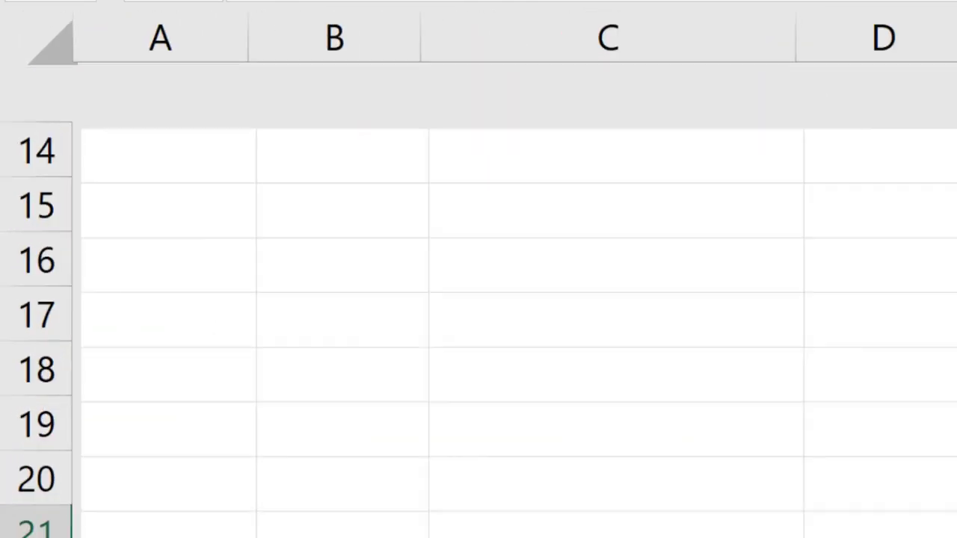
{"action": "left_click", "coordinate": [575, 194]}
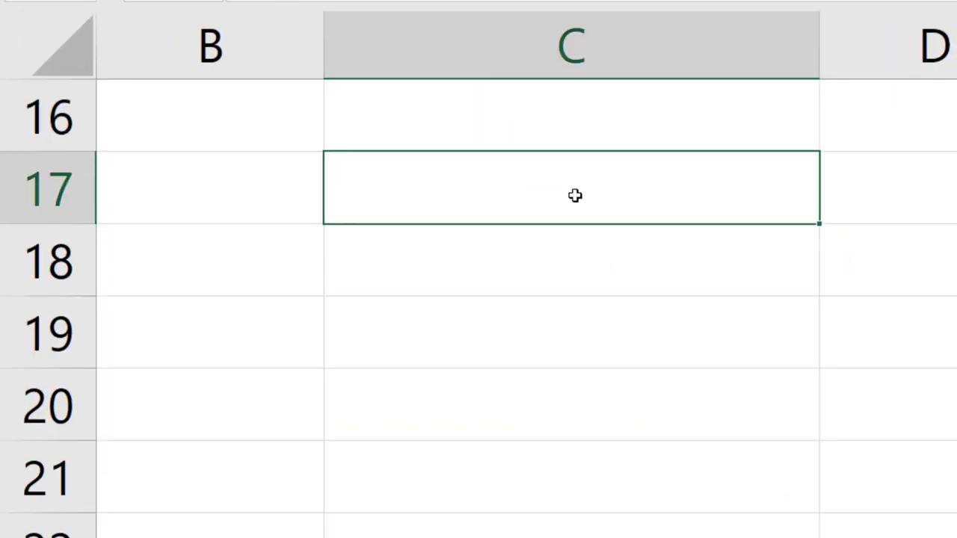
{"action": "type", "text": "=3"}
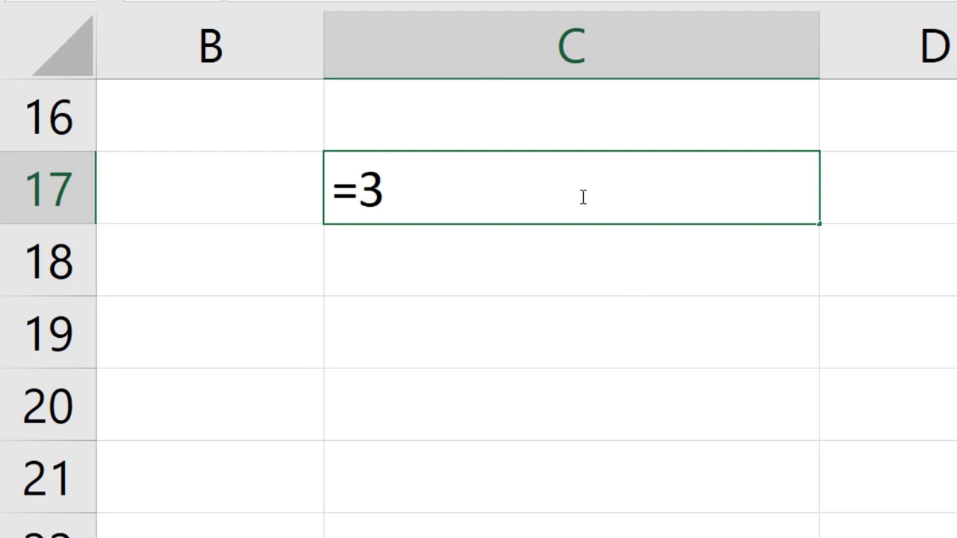
{"action": "type", "text": "+3"}
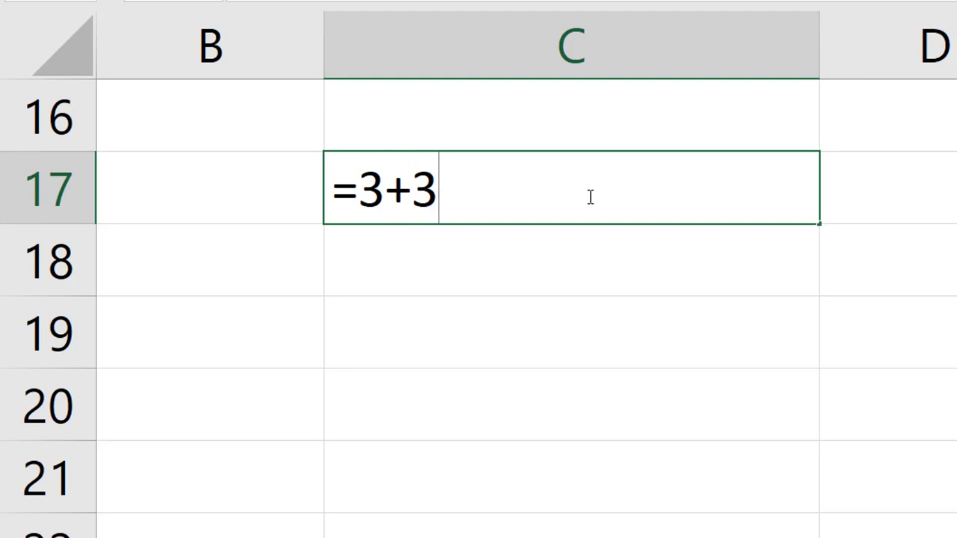
{"action": "type", "text": "-1"}
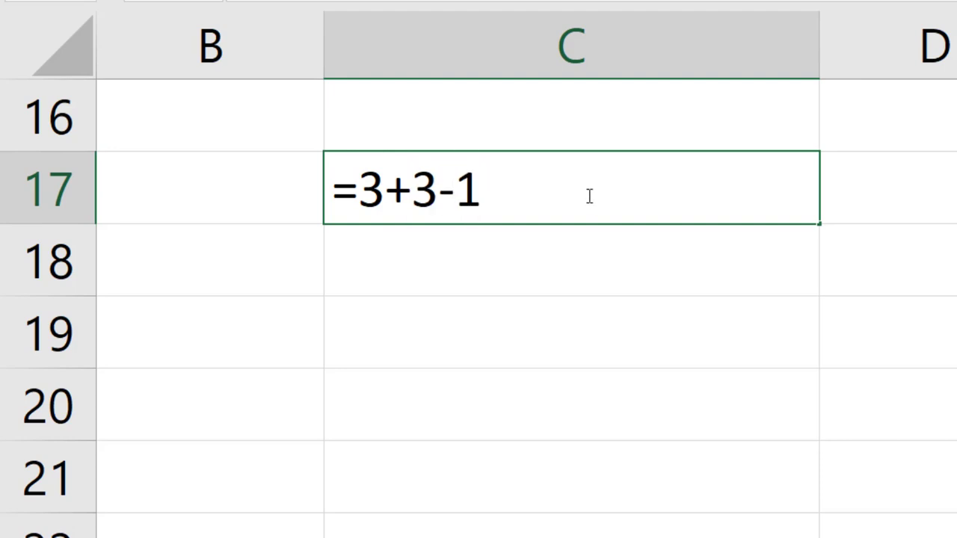
{"action": "key", "text": "Return"}
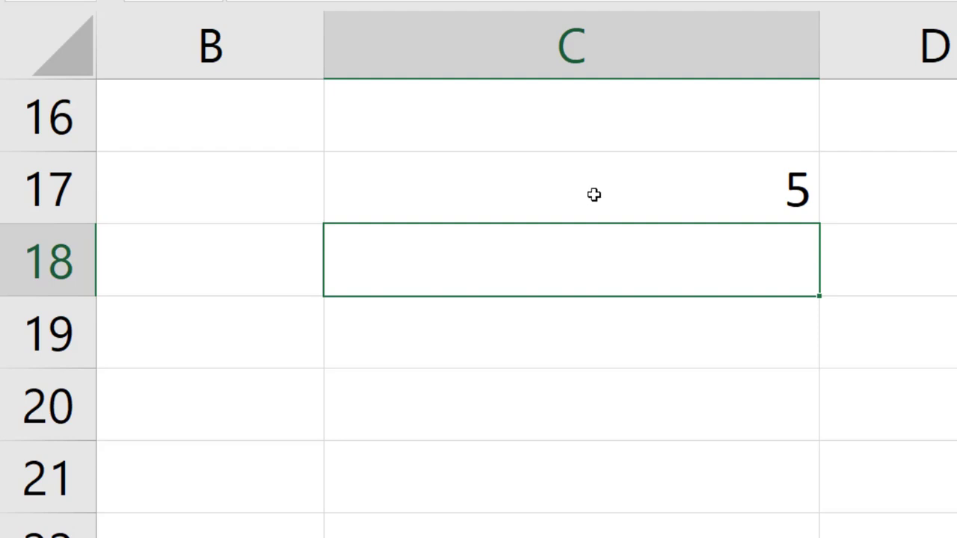
Enter the formula =3+3*2 in cell C18, below the first mixed calculation
{"action": "left_click", "coordinate": [593, 194]}
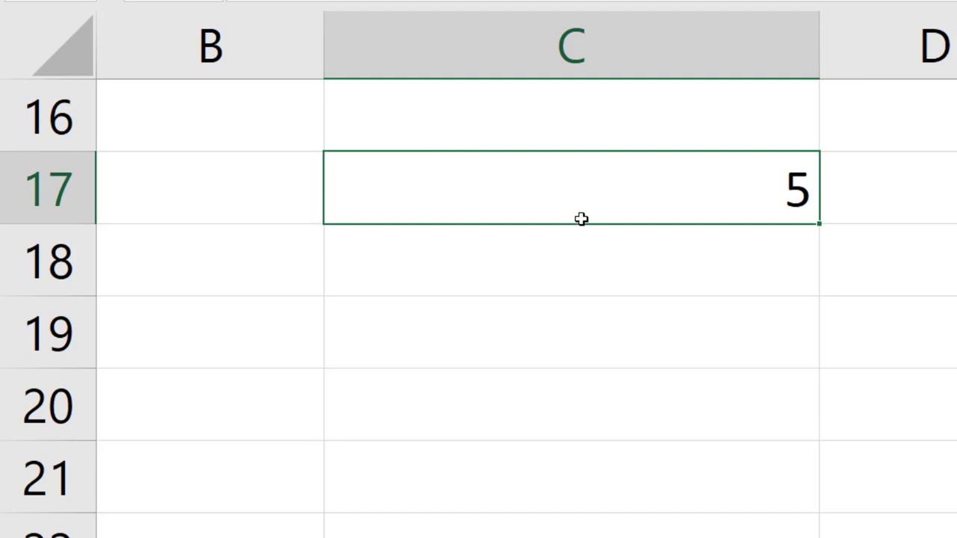
{"action": "left_click", "coordinate": [571, 246]}
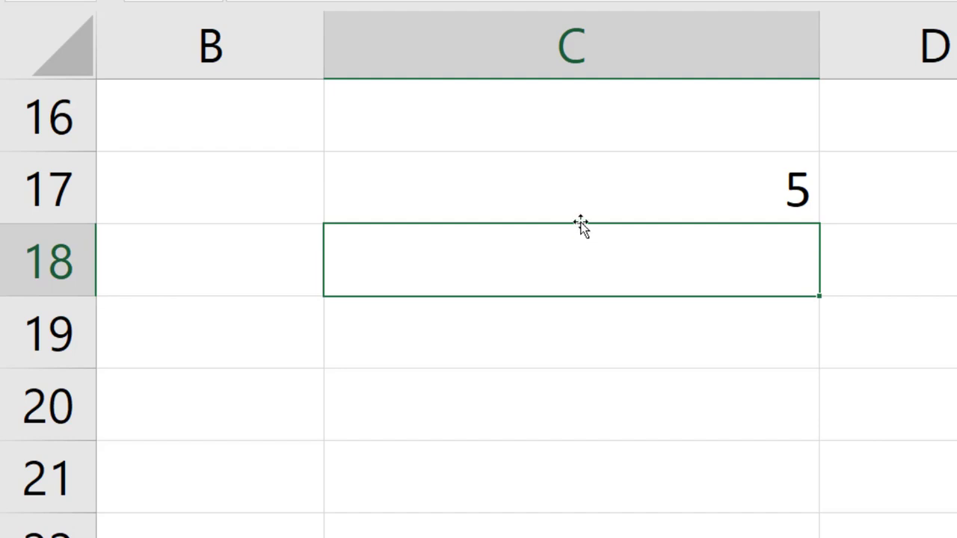
{"action": "type", "text": "=3"}
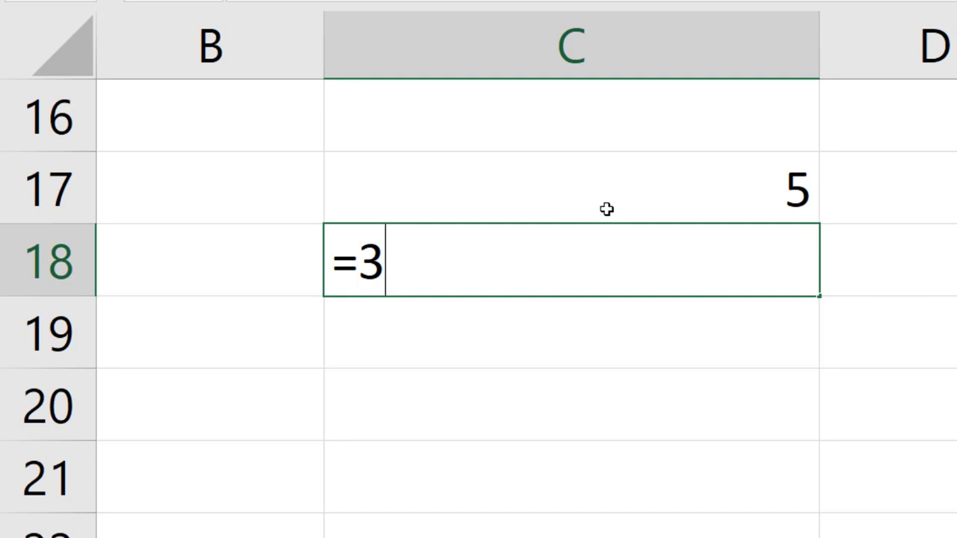
{"action": "type", "text": "+3"}
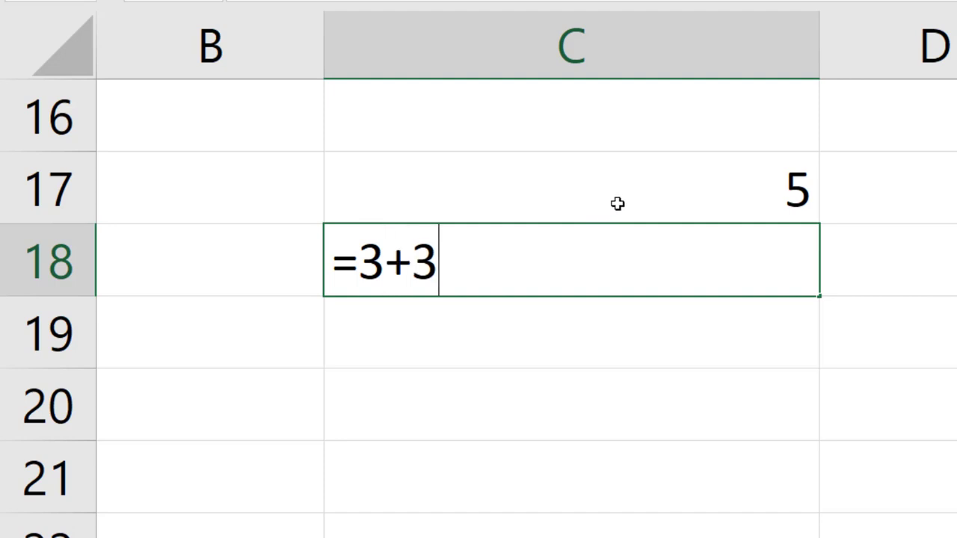
{"action": "type", "text": "*2"}
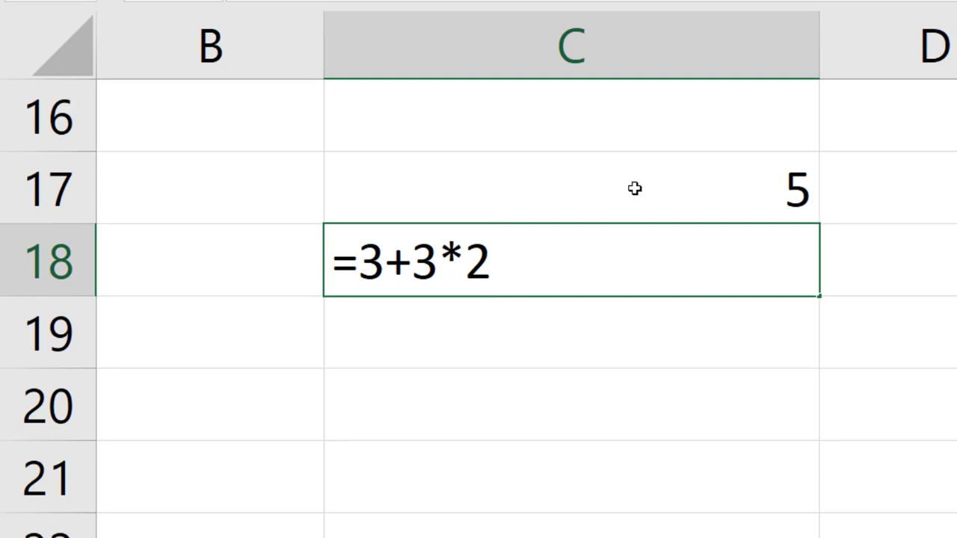
{"action": "key", "text": "Return"}
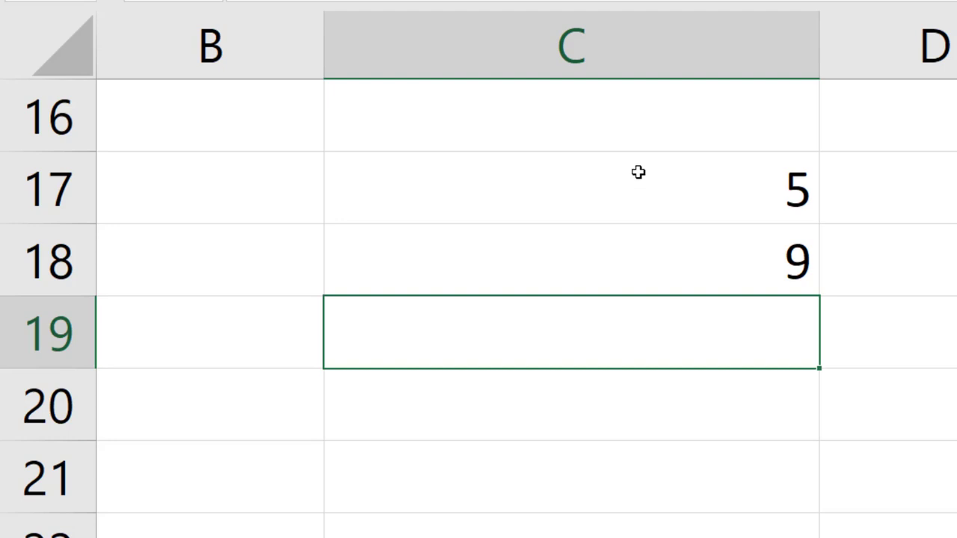
Add parentheses around the addition in cell C18 so that its formula reads =(3+3)*2
{"action": "left_click", "coordinate": [623, 249]}
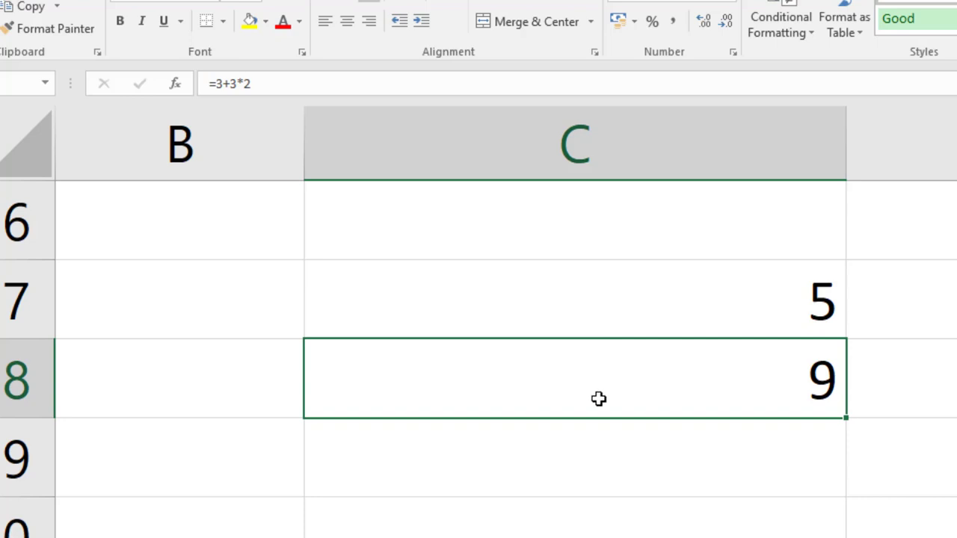
{"action": "left_click", "coordinate": [681, 451]}
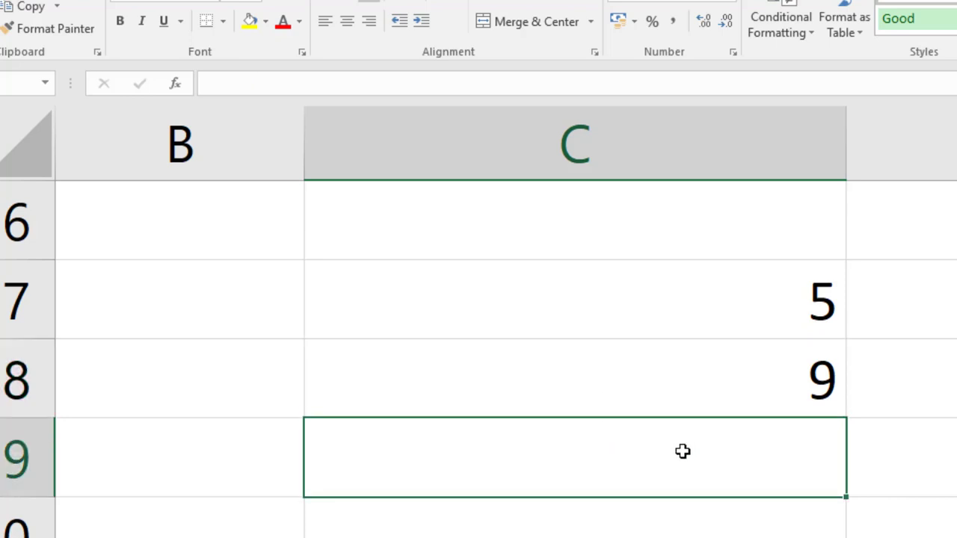
{"action": "left_click", "coordinate": [614, 397]}
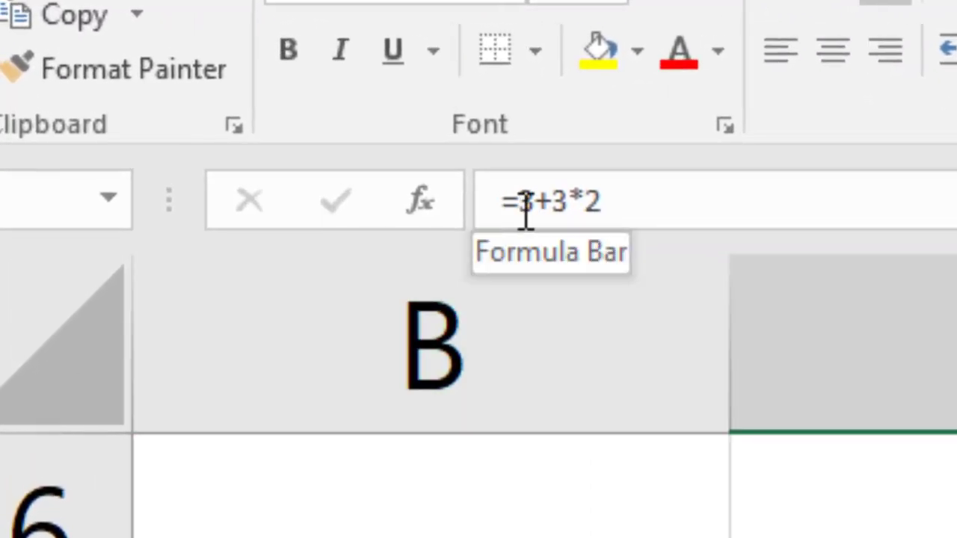
{"action": "left_click", "coordinate": [519, 203]}
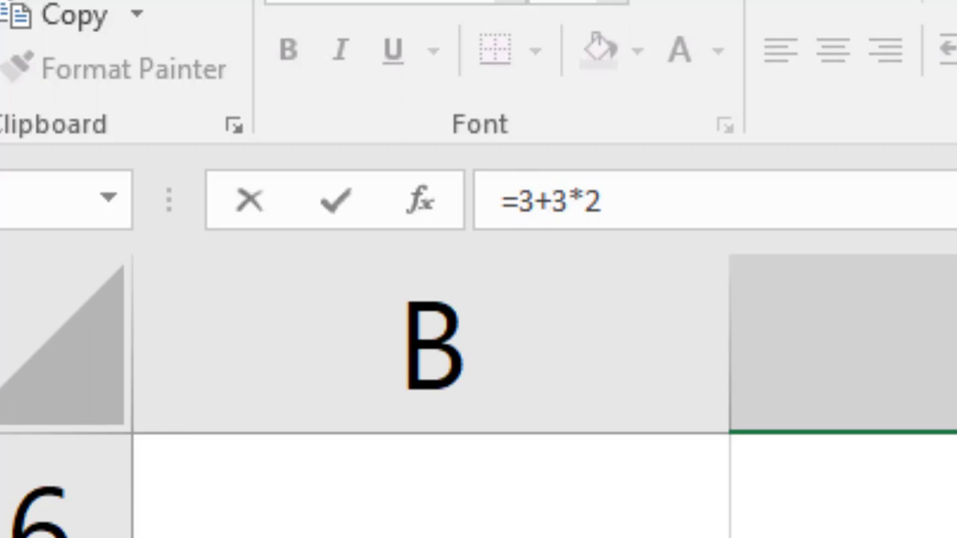
{"action": "type", "text": "("}
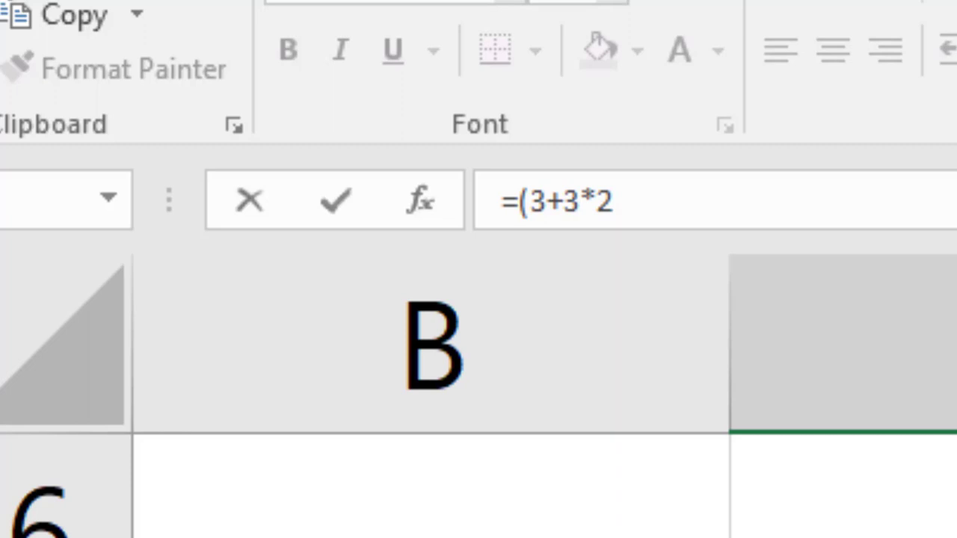
{"action": "type", "text": ")"}
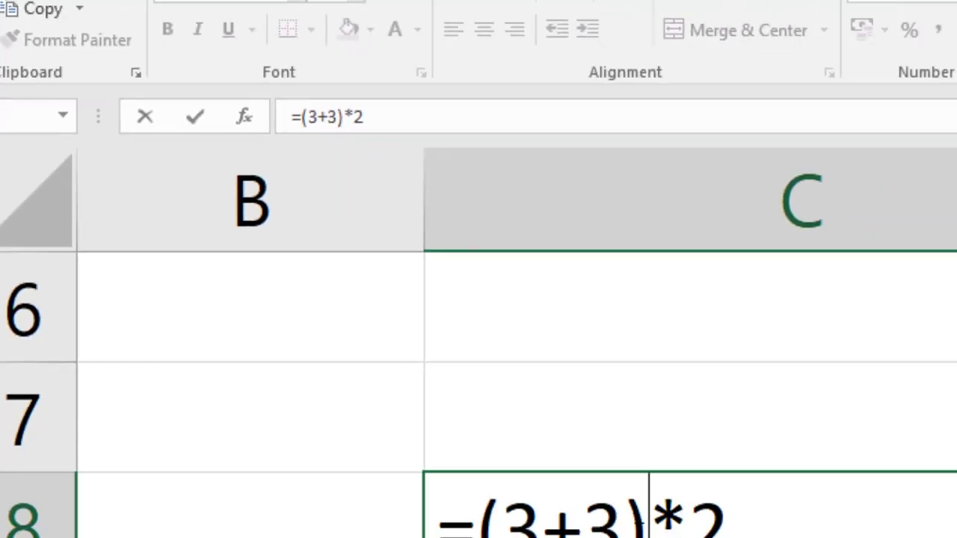
{"action": "key", "text": "Return"}
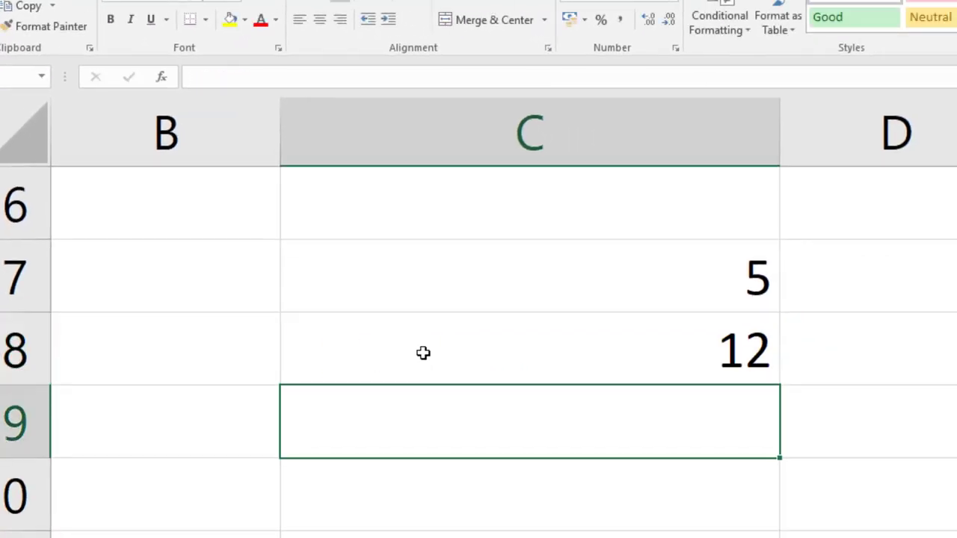